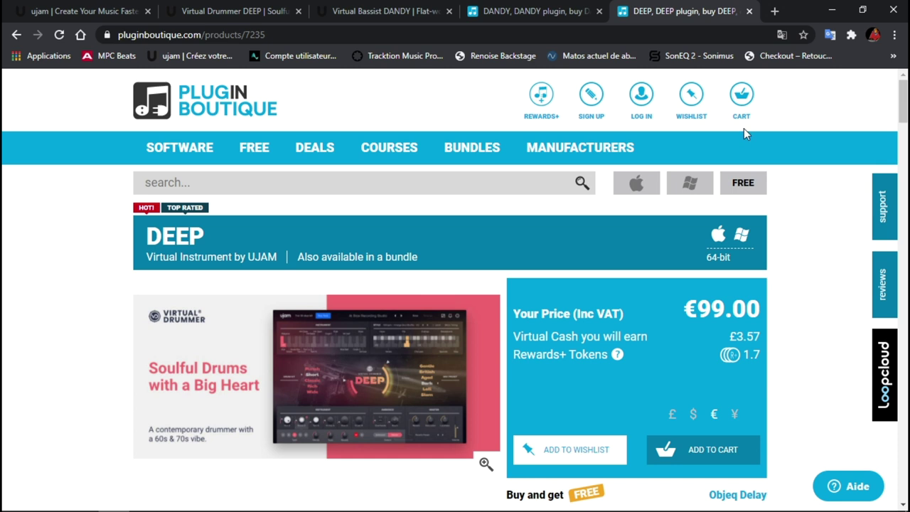
Step: Review the DANDY product page on Plugin Boutique, including its description of contents and tones
left_click(539, 11)
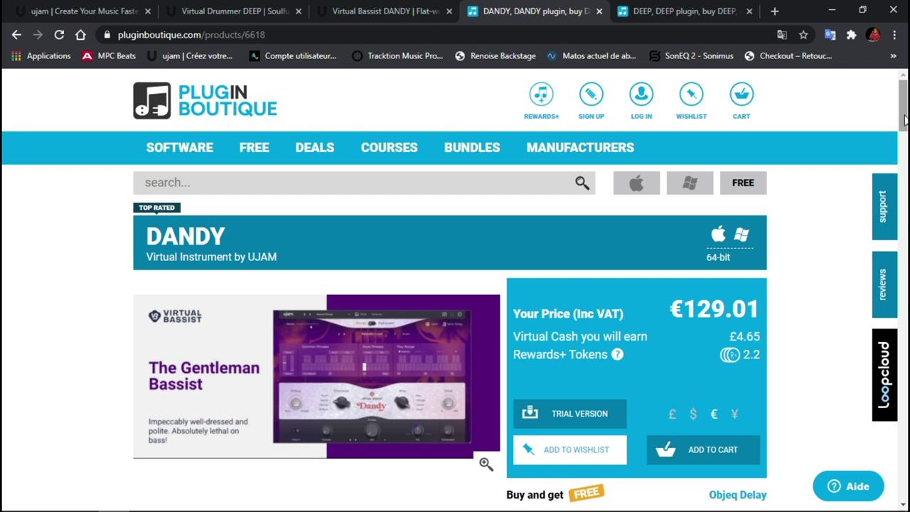
mouse_move(459, 292)
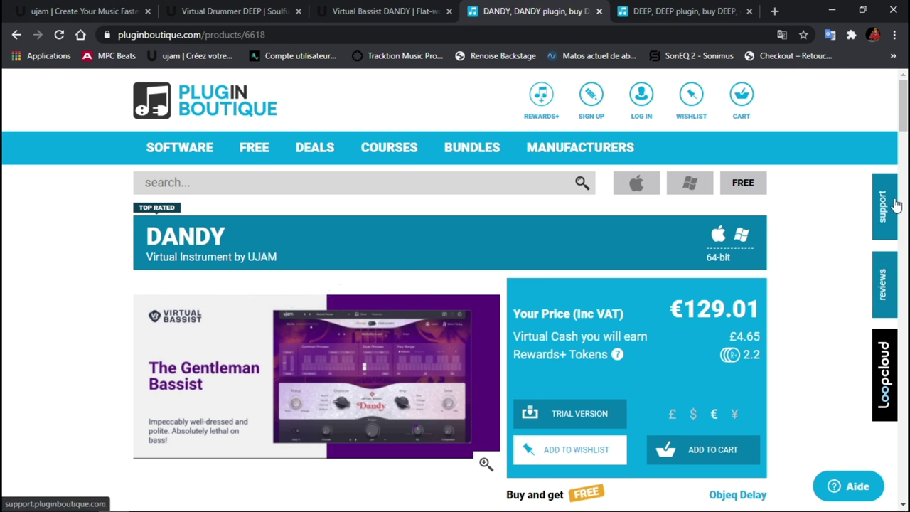
scroll(901, 122, "down", 6)
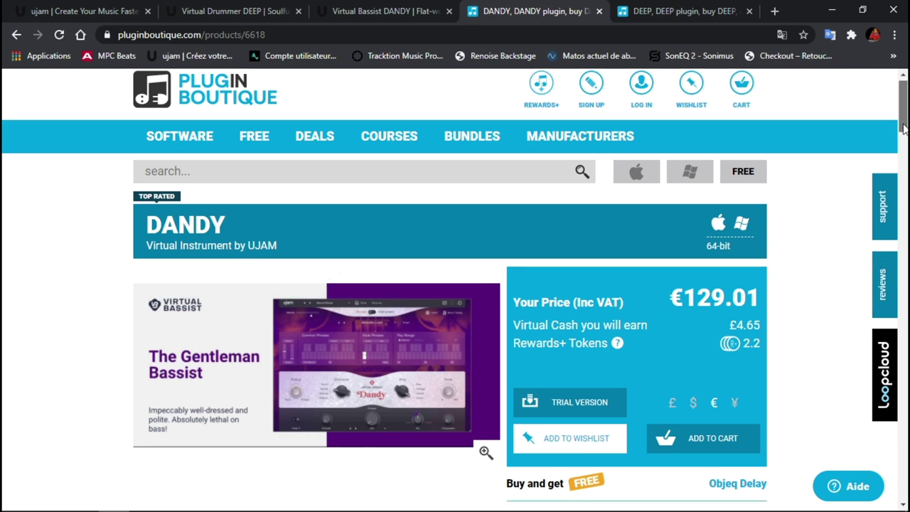
scroll(454, 285, "down", 1)
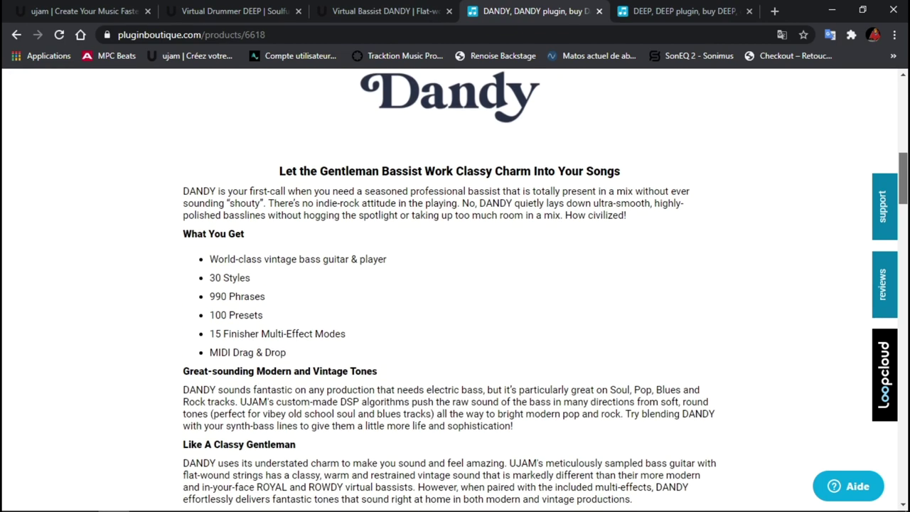
scroll(901, 117, "up", 8)
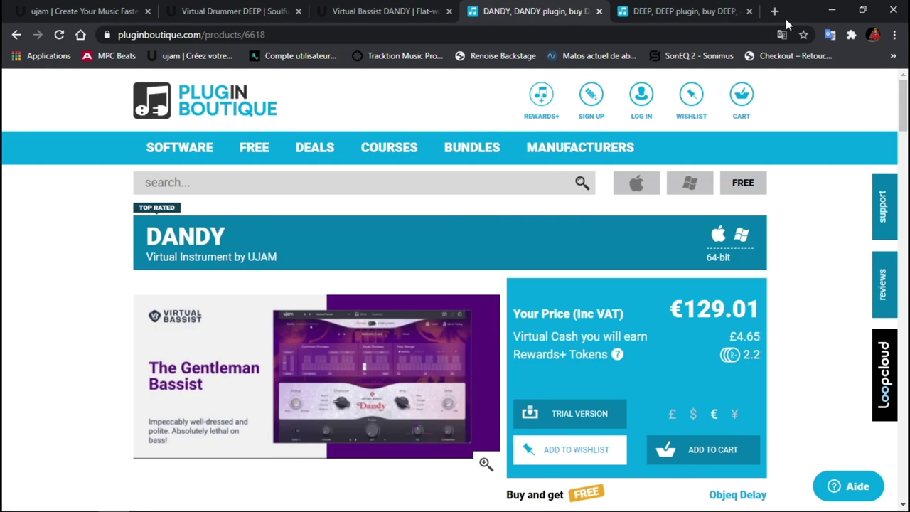
Step: Switch to Studio One and play the song from its beginning
left_click(832, 11)
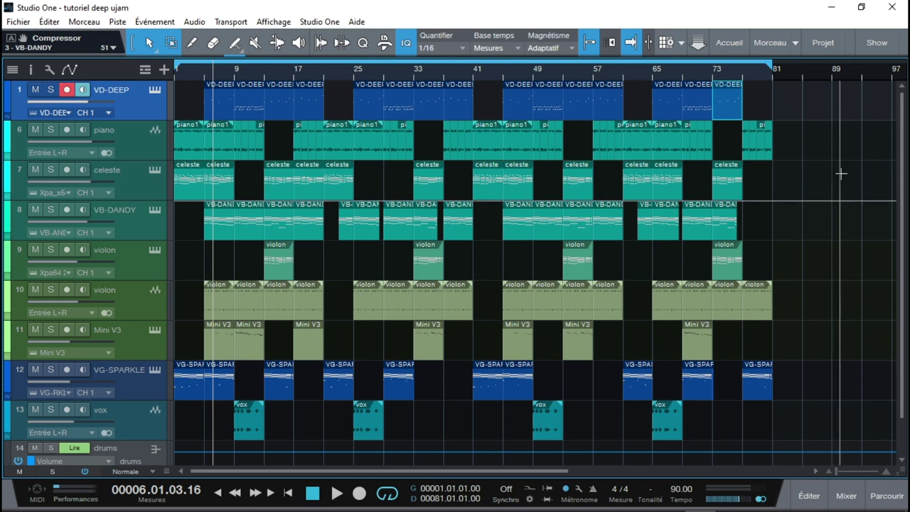
key("Home")
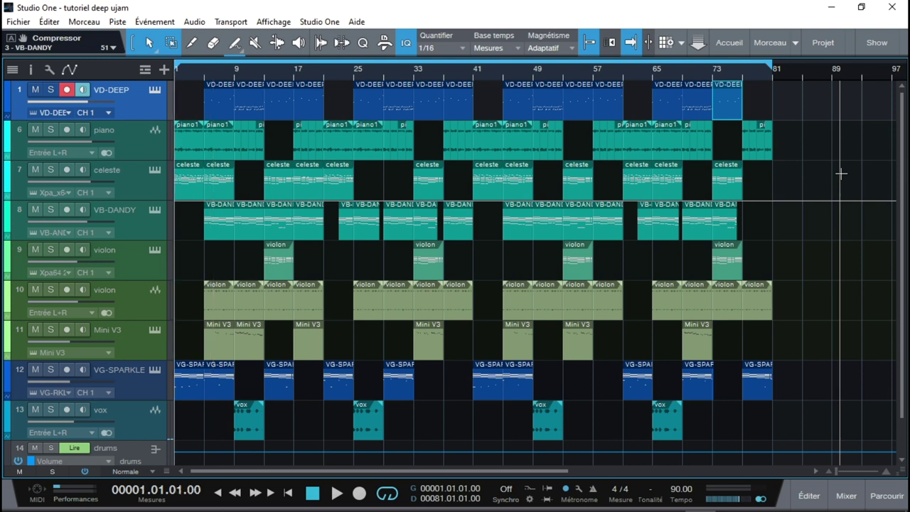
key("space")
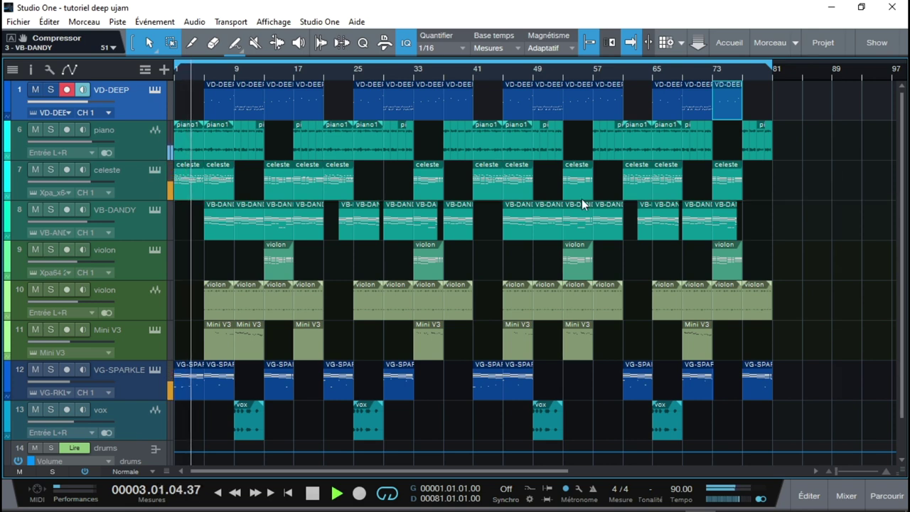
Step: Open the VG-SPARKLE instrument during playback and look through the Mini V3, VB-DANDY and both Xpand!2 interfaces
left_click(153, 371)
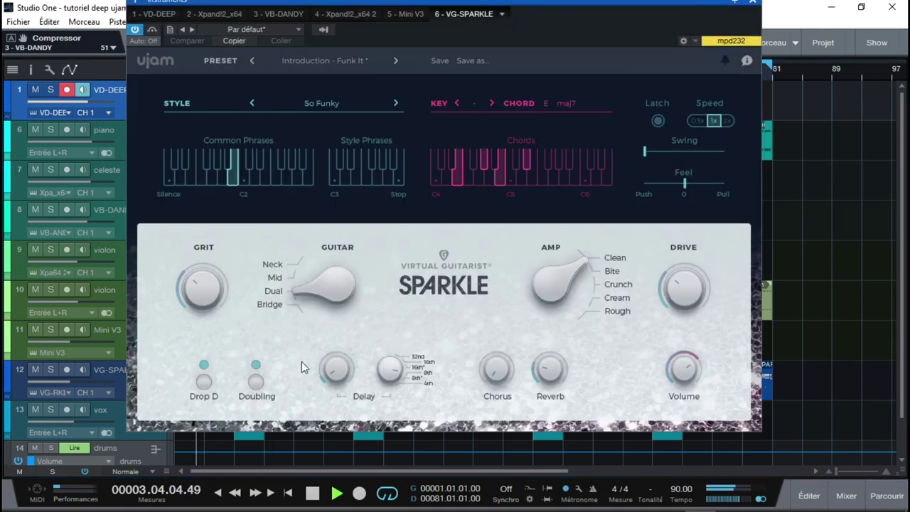
left_click_drag(561, 2, 620, 8)
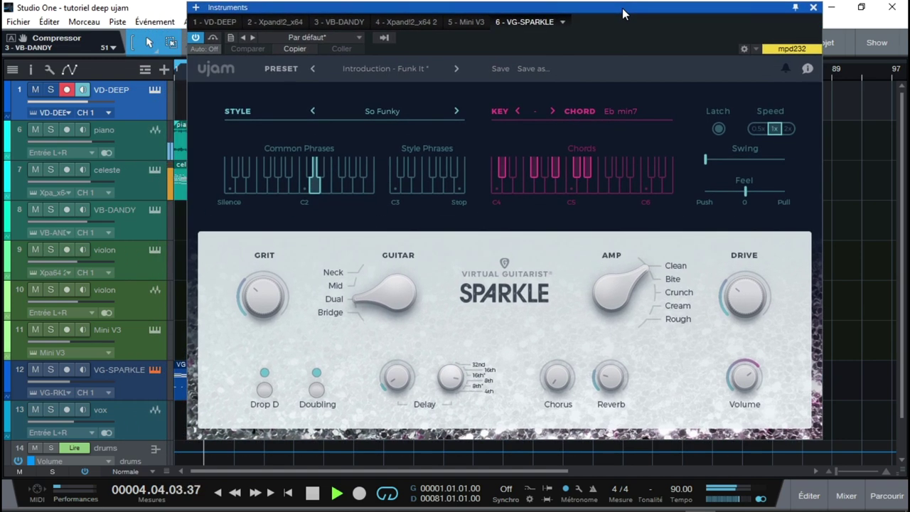
left_click(467, 22)
left_click_drag(500, 13, 474, 11)
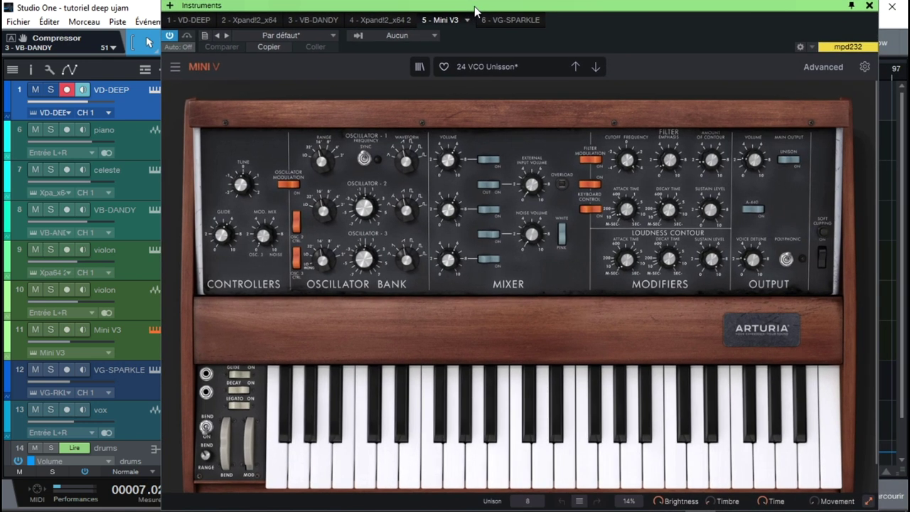
left_click(400, 20)
left_click(325, 21)
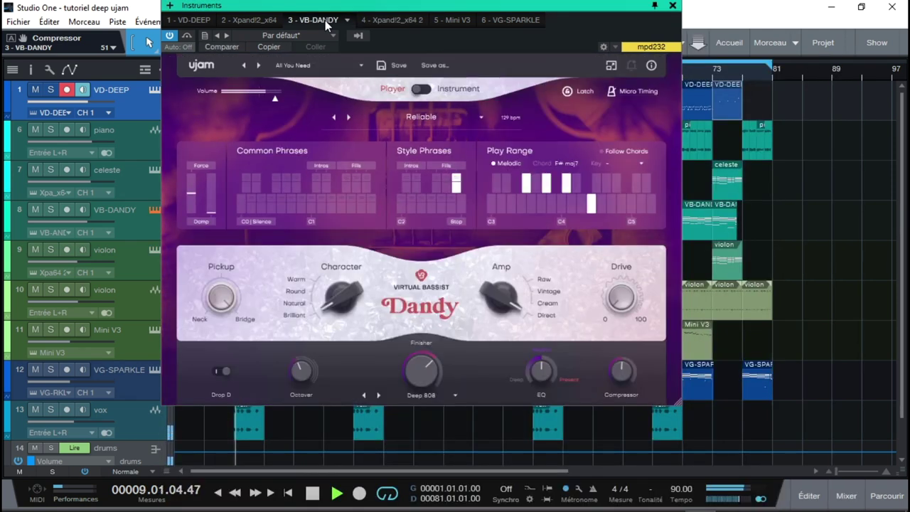
left_click(254, 20)
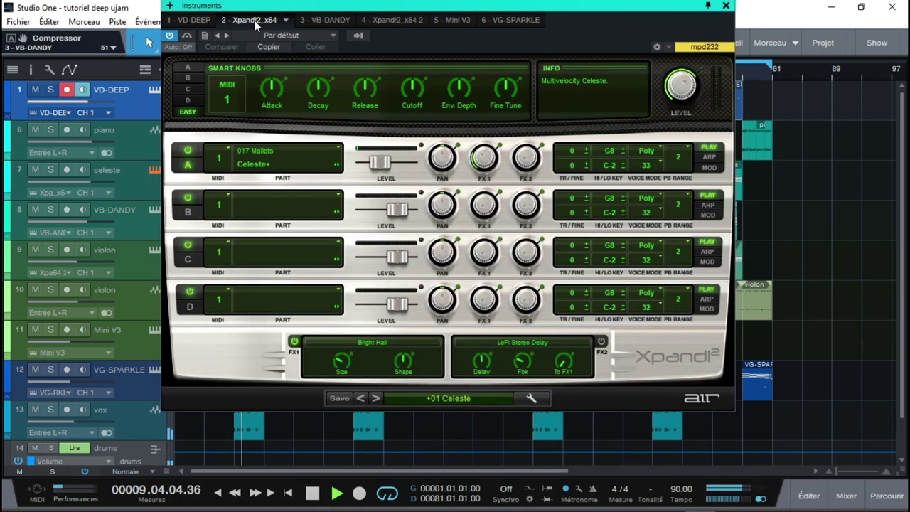
Step: Show the VD-DEEP drummer instrument and reduce the size of its interface
left_click(194, 19)
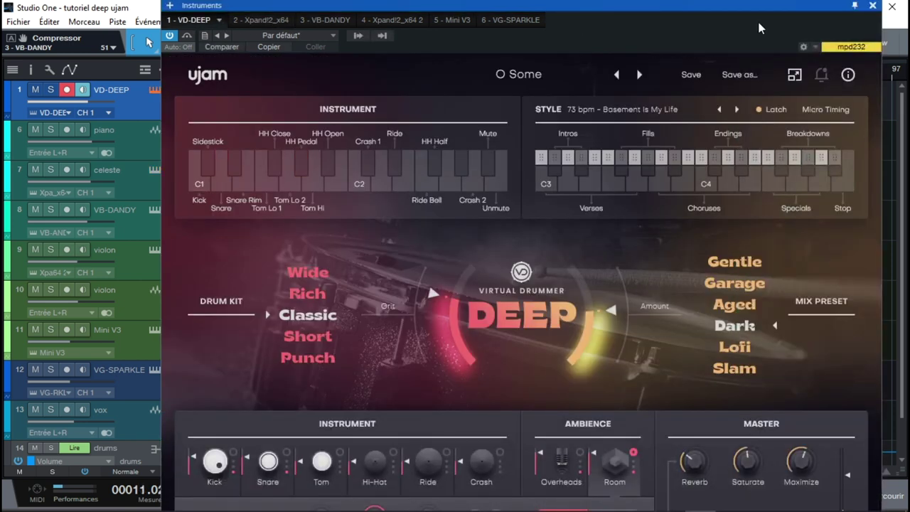
left_click(793, 75)
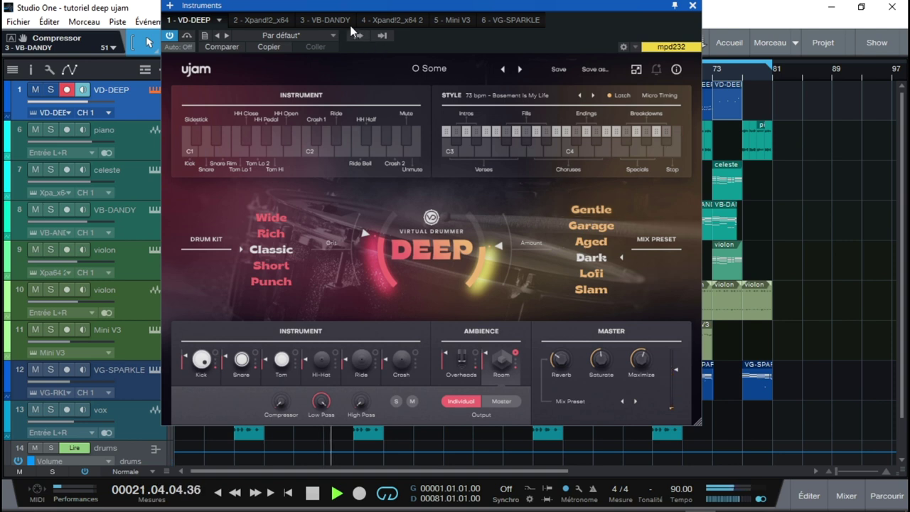
Step: View the VG-SPARKLE and VB-DANDY instruments while the song plays, and stop playback
left_click(511, 21)
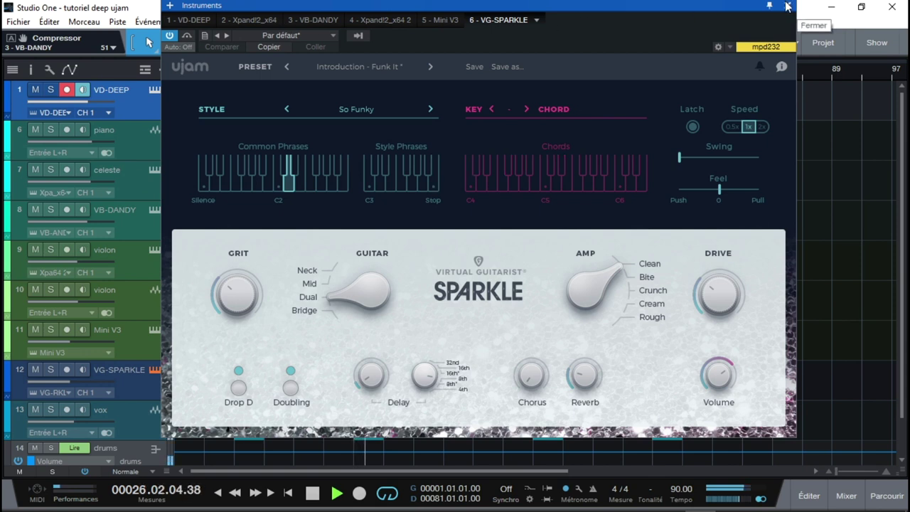
left_click(329, 22)
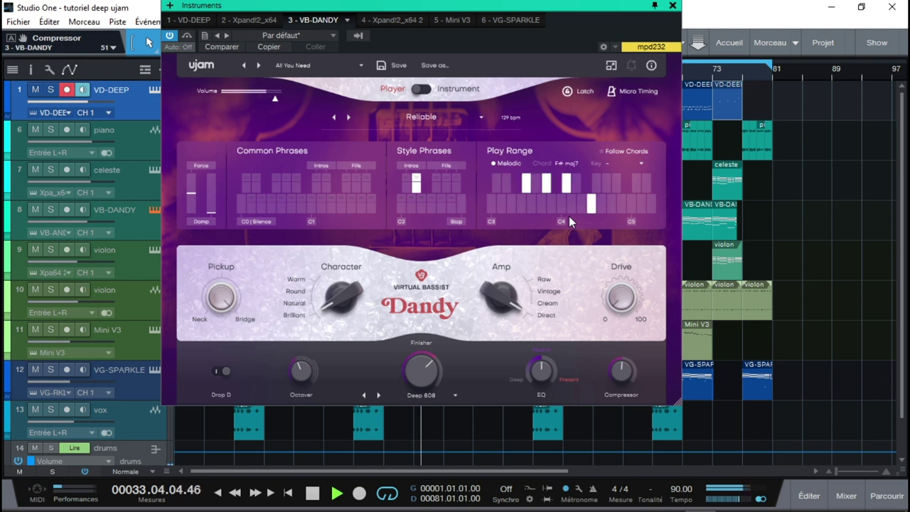
key("space")
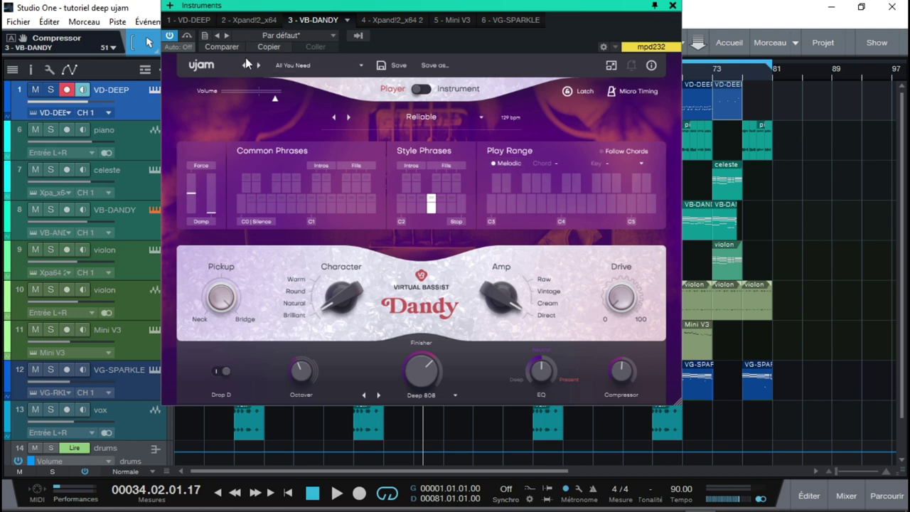
Step: Browse Dandy's factory presets by genre, including Funk and Pop, without loading another preset
left_click(303, 66)
mouse_move(309, 80)
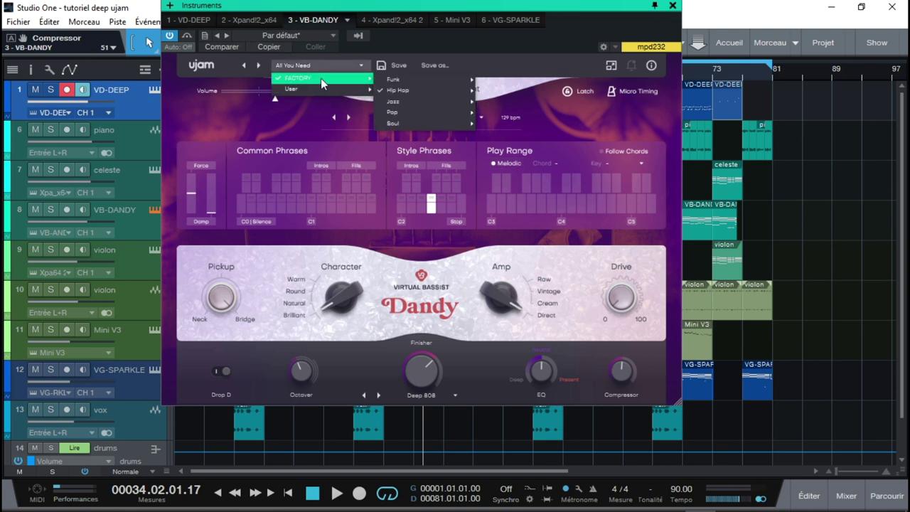
mouse_move(412, 90)
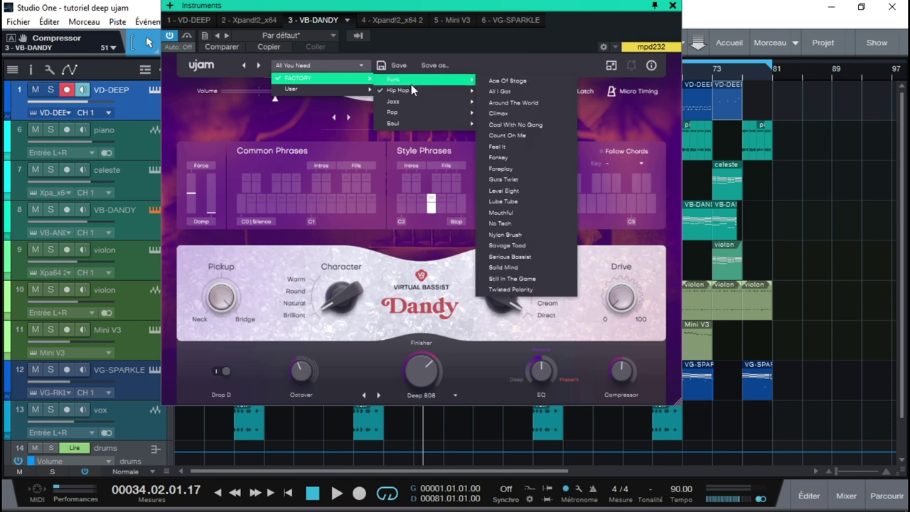
mouse_move(443, 105)
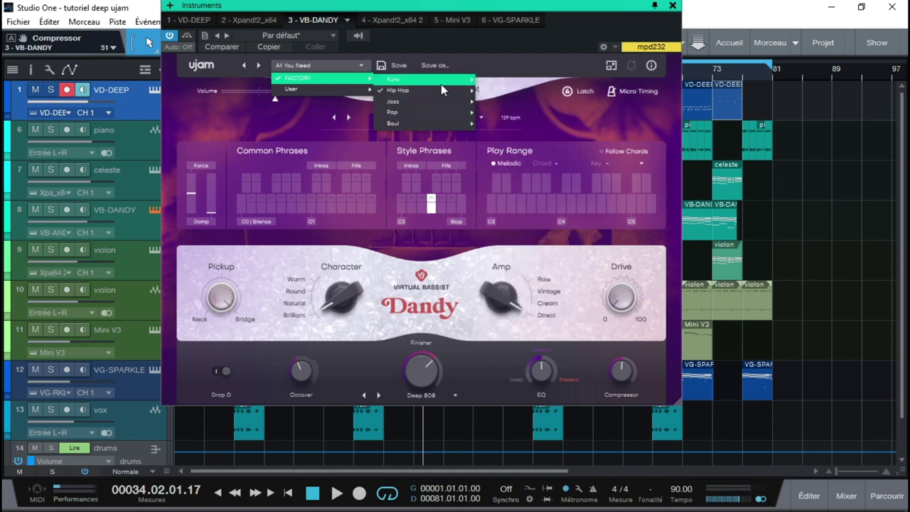
mouse_move(448, 80)
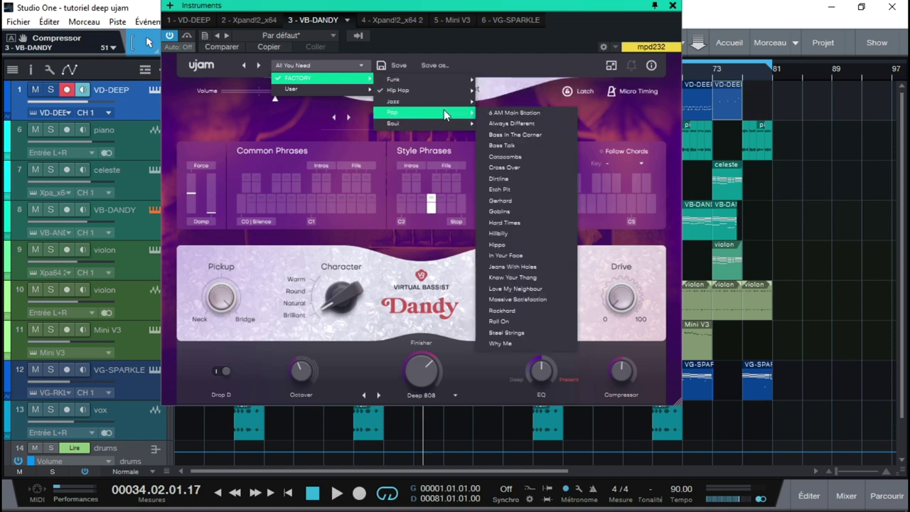
left_click(284, 101)
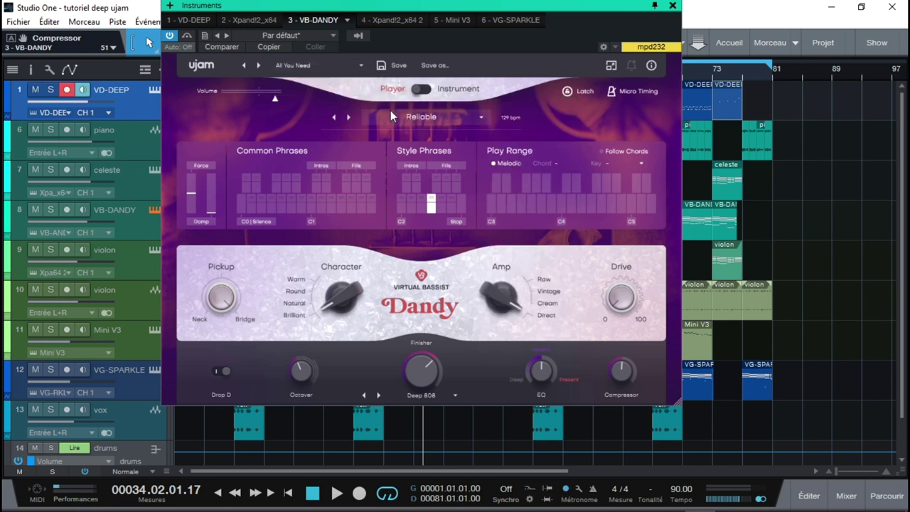
Step: Browse Dandy's full list of playing styles from 60 to 151 bpm, keeping Reliable selected
left_click(444, 121)
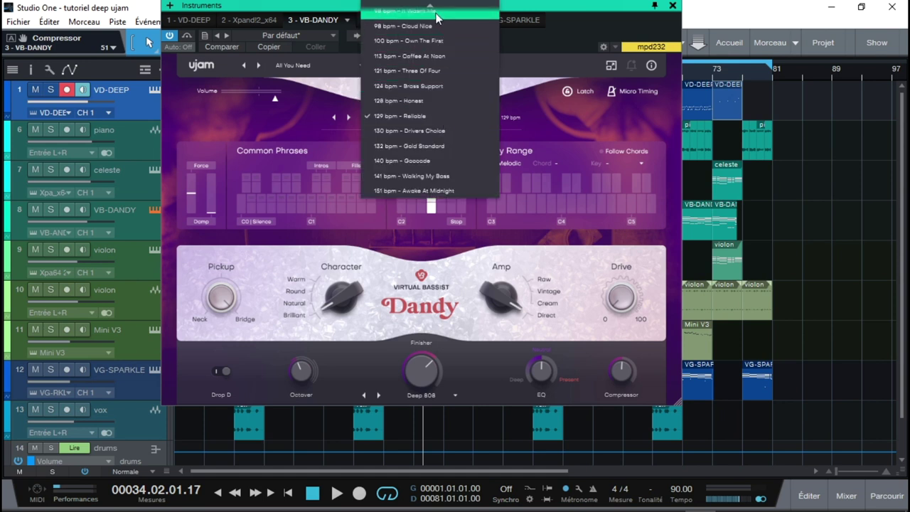
mouse_move(428, 9)
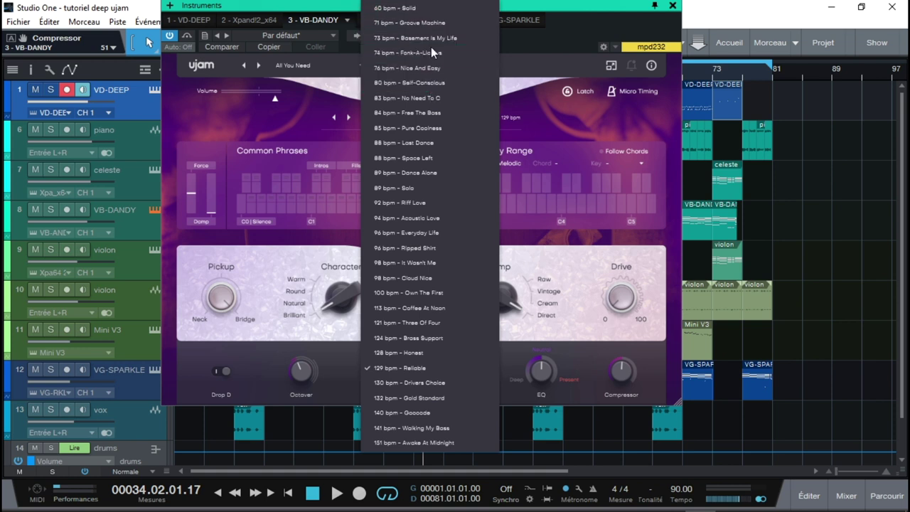
left_click(541, 100)
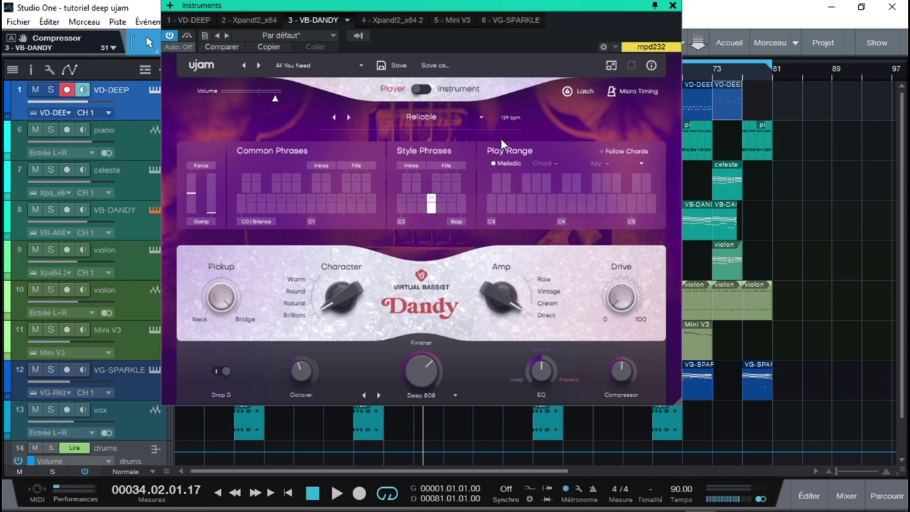
Step: Show Dandy's Instrument mode, select the VB-DANDY track, and return the plugin to Player mode
left_click(424, 89)
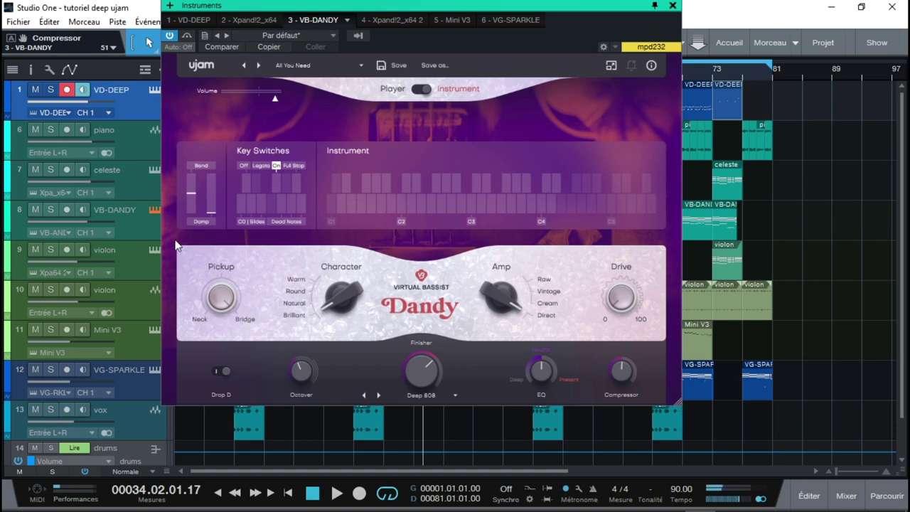
left_click(135, 379)
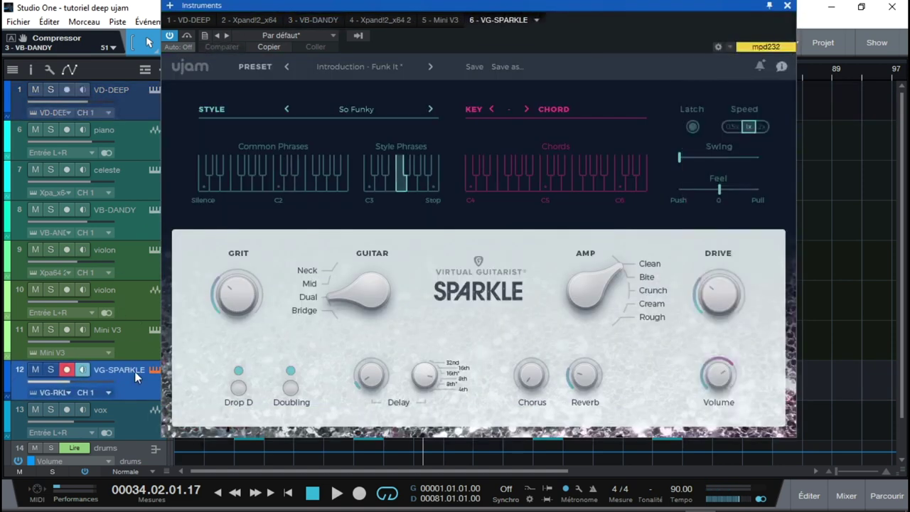
left_click(136, 218)
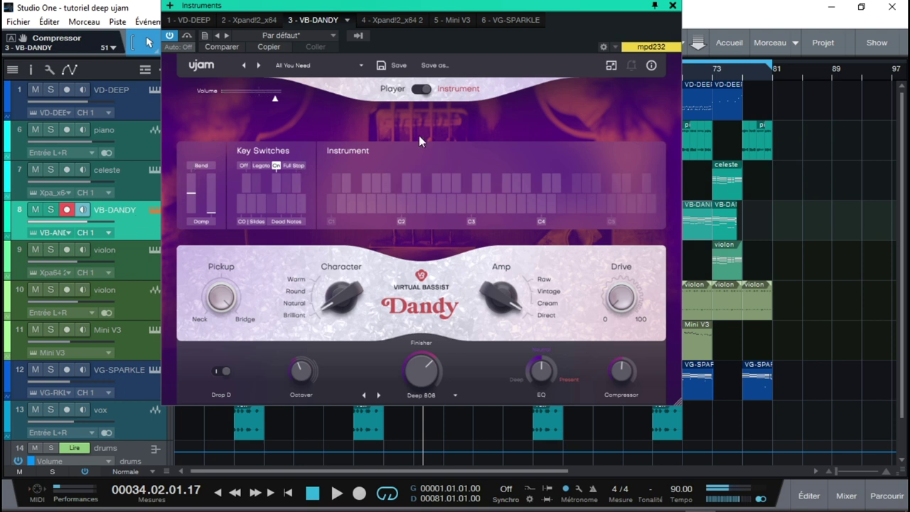
left_click(422, 90)
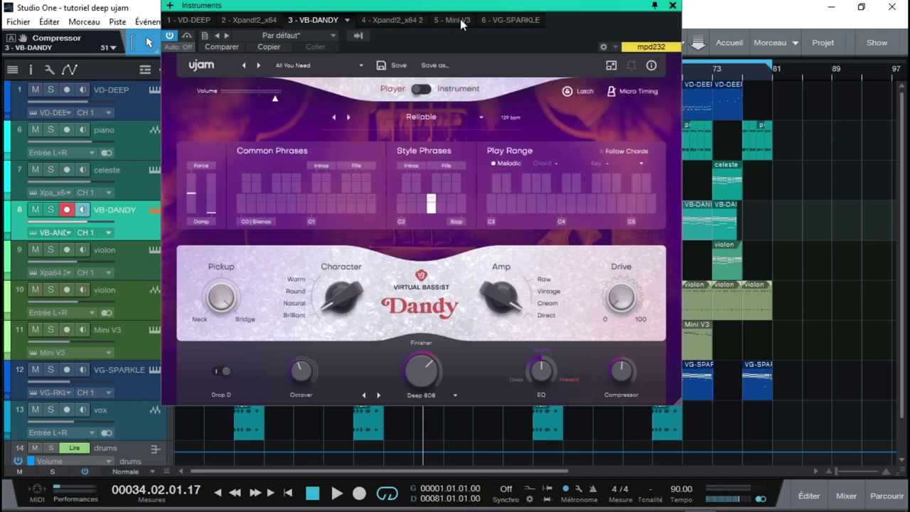
Step: Open the first VB-DANDY clip in the note editor with the plugin window closed, and solo the track
left_click_drag(441, 5, 600, 6)
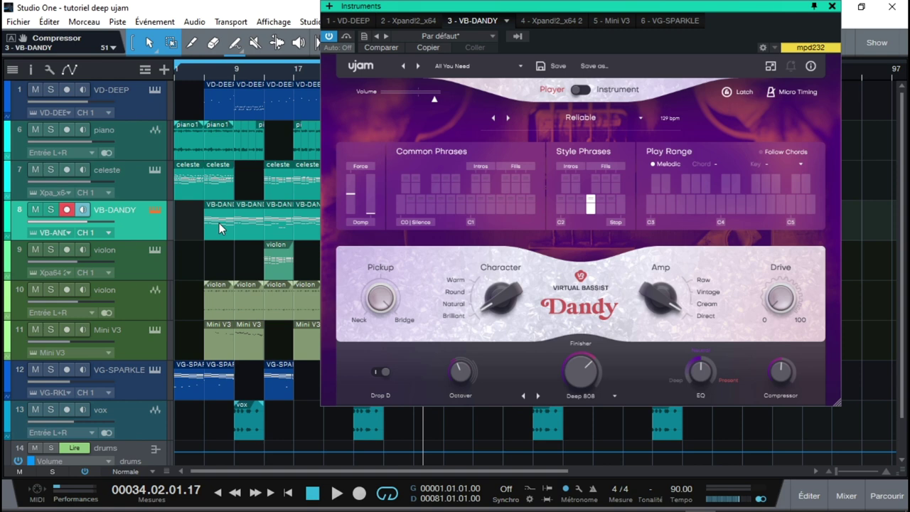
double_click(205, 84)
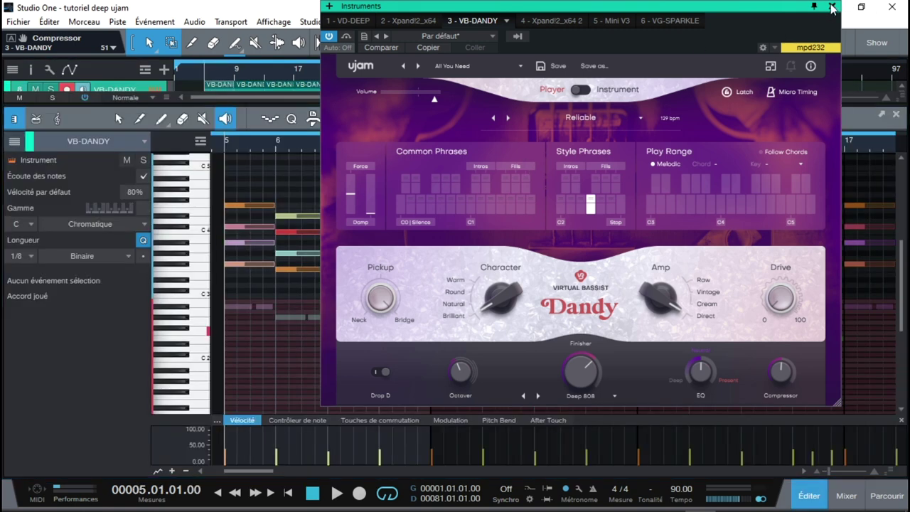
left_click(831, 7)
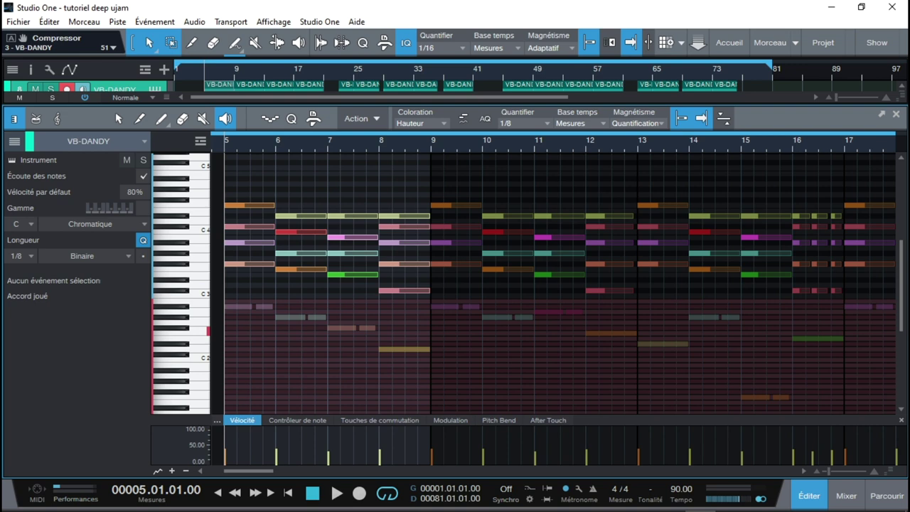
mouse_move(902, 270)
left_mouse_down()
mouse_move(906, 294)
mouse_move(904, 271)
left_mouse_up()
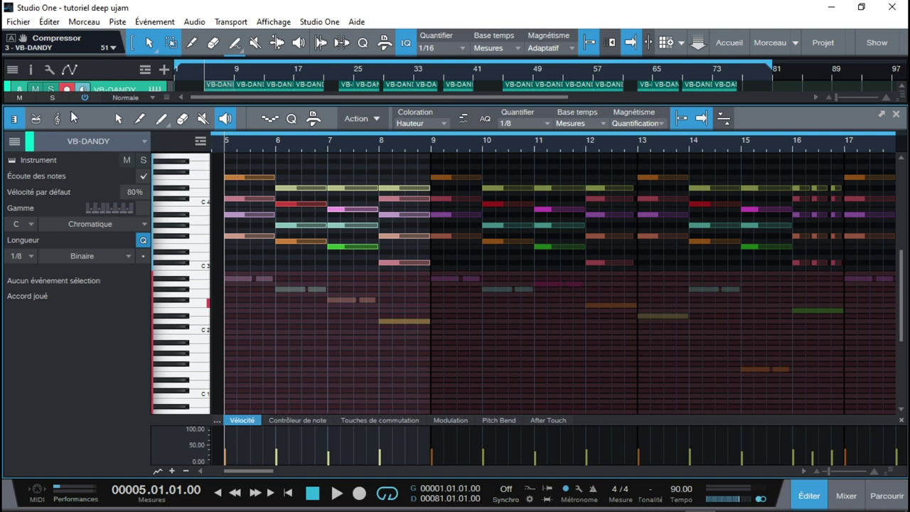
left_click(49, 99)
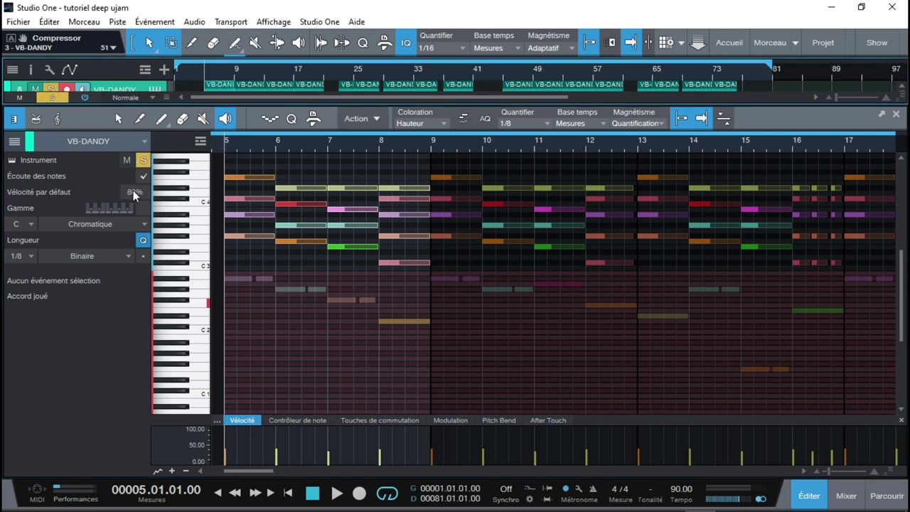
Step: Play the soloed VB-DANDY track from bar 5 and bring up the Dandy plugin window over the song
key("space")
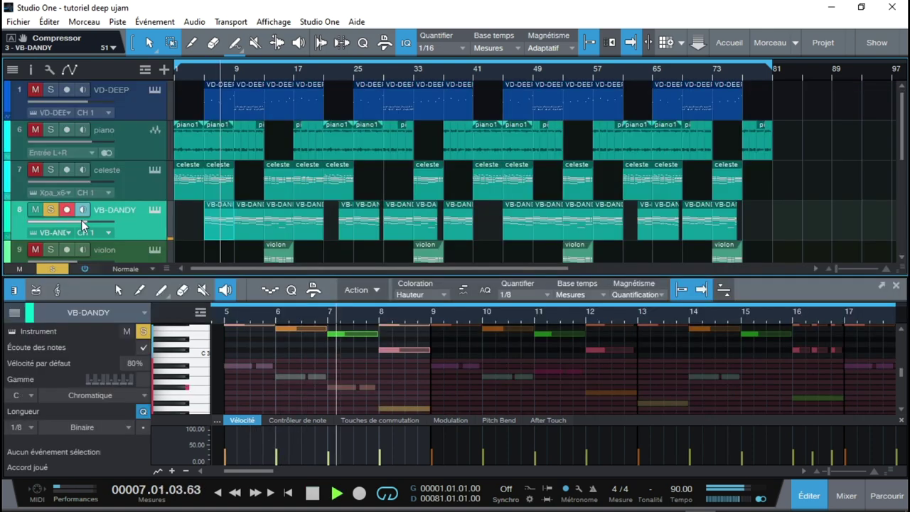
left_click_drag(178, 104, 71, 276)
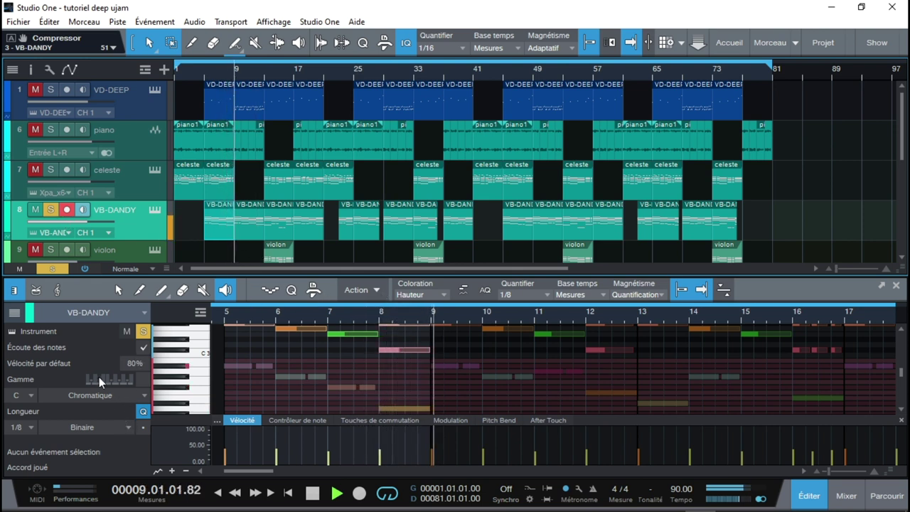
left_click(11, 332)
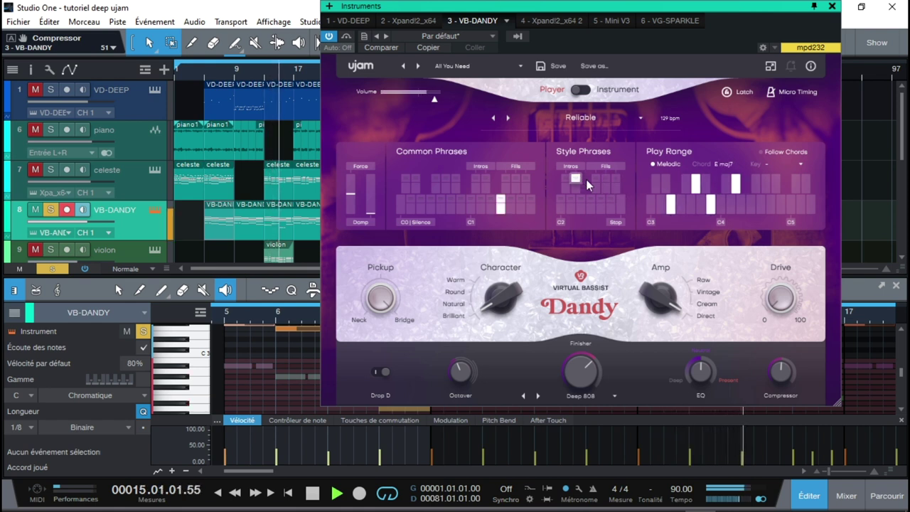
left_click_drag(497, 6, 267, 0)
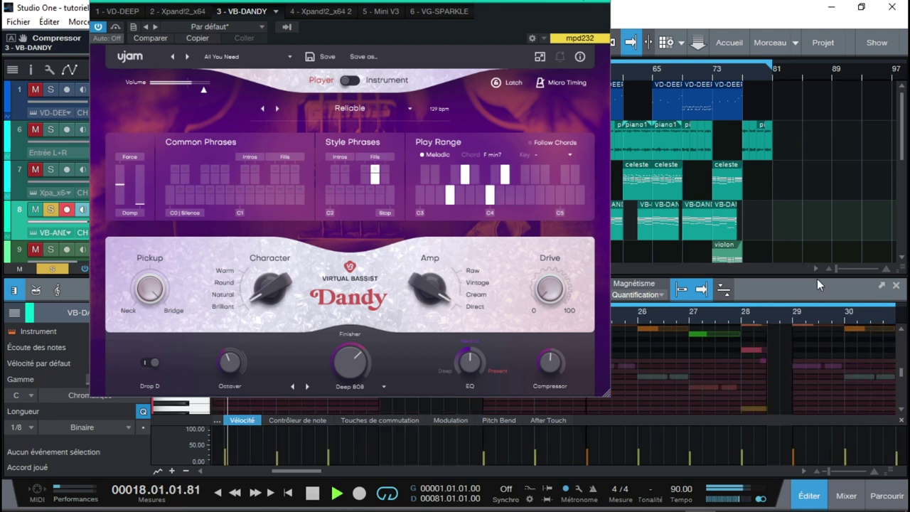
Step: Enlarge the note editor beside the Dandy window to compare its notes with the triggered phrases and chords, and stop playback
left_click_drag(816, 277, 816, 112)
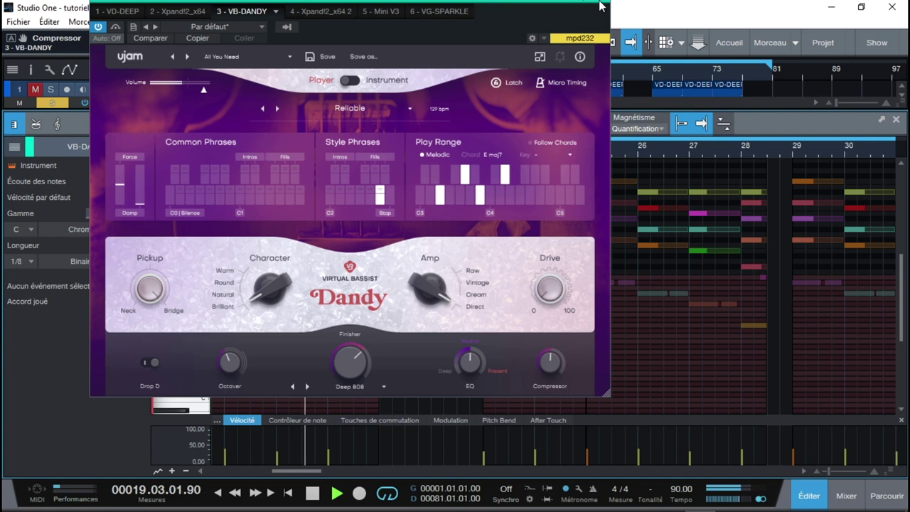
left_click_drag(549, 3, 512, 35)
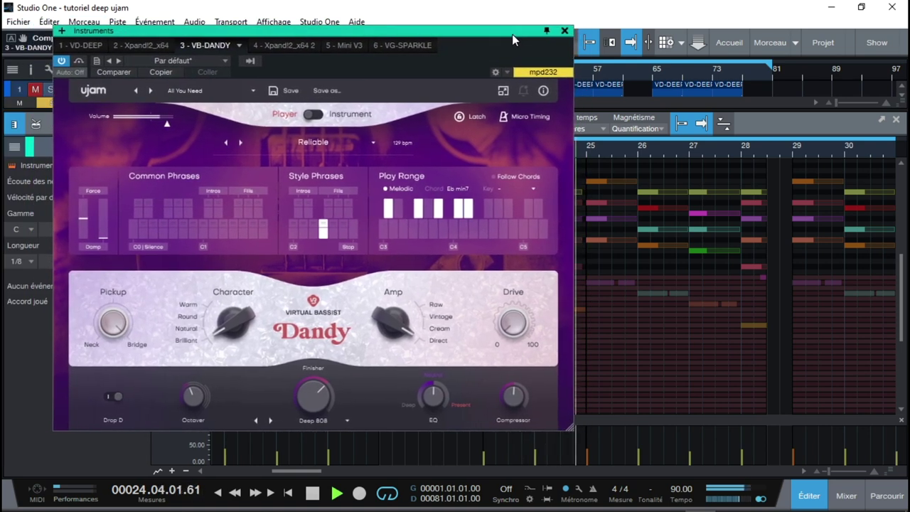
left_click_drag(512, 34, 549, 36)
key("space")
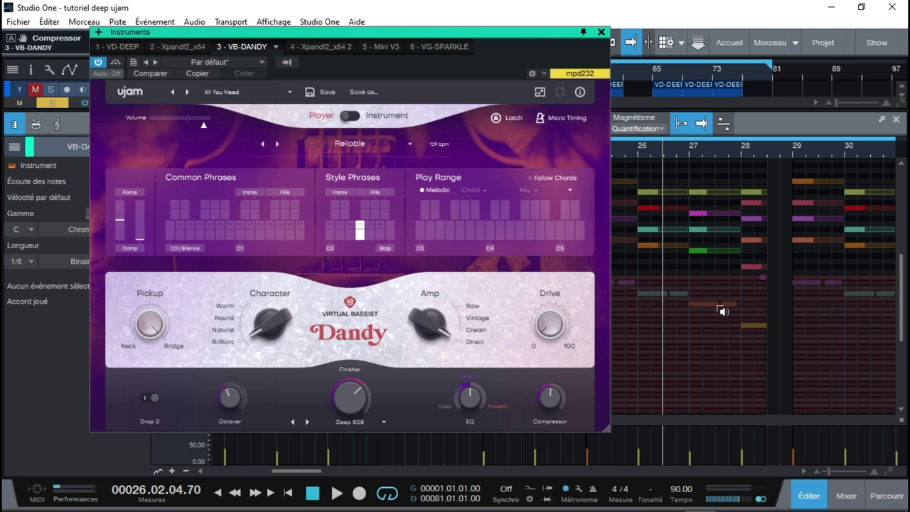
Step: Move the Dandy window clear of the note editor and, during playback, try Character at Warm, Pickup at -58.9 and Drive at 69.9
left_click_drag(462, 32, 729, 22)
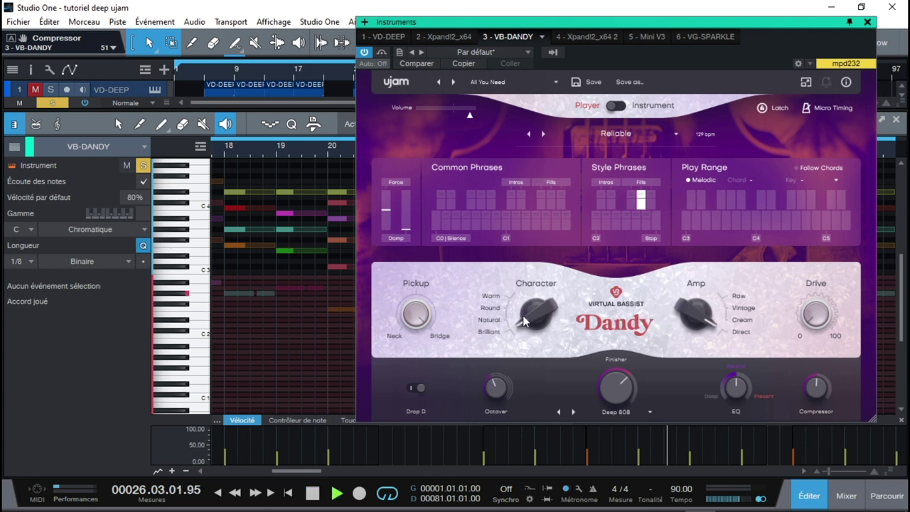
left_click_drag(535, 321, 521, 174)
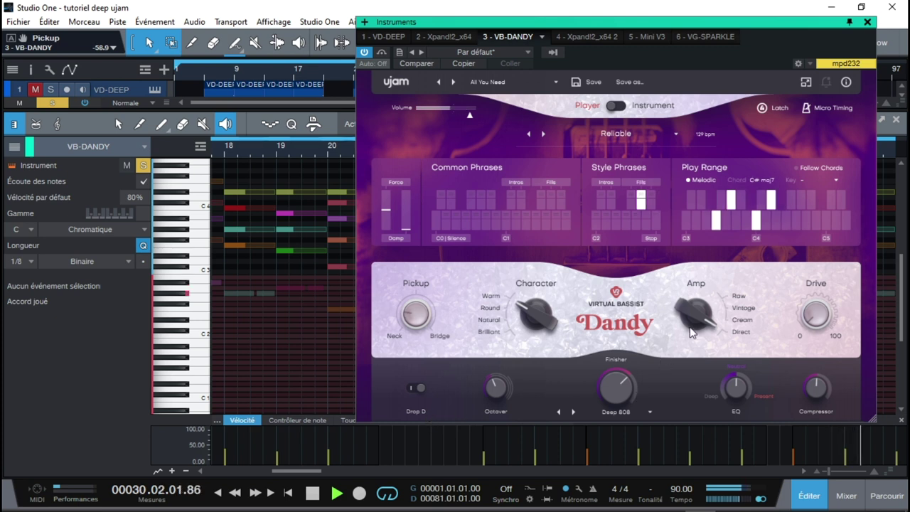
left_click_drag(690, 331, 742, 334)
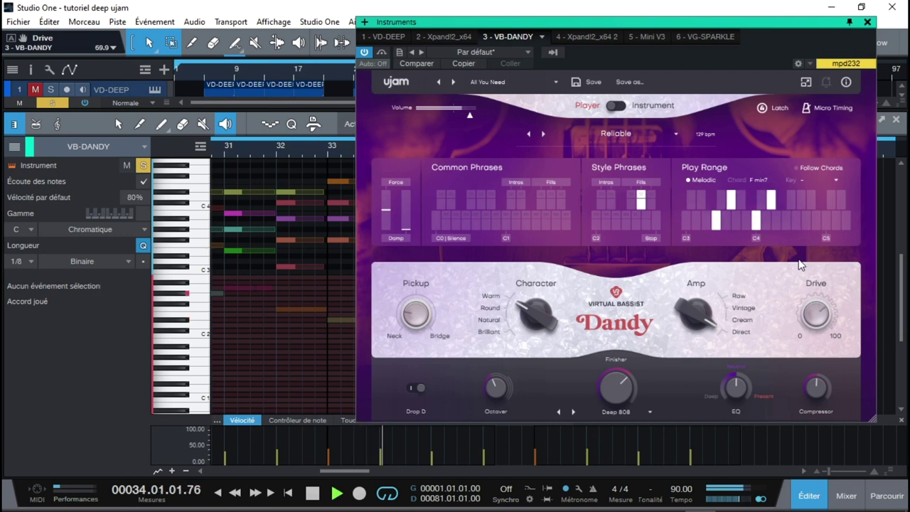
Step: Try Dandy's Octaver at 69 and switch Drop D off and back on while the bass plays
left_click_drag(498, 387, 495, 365)
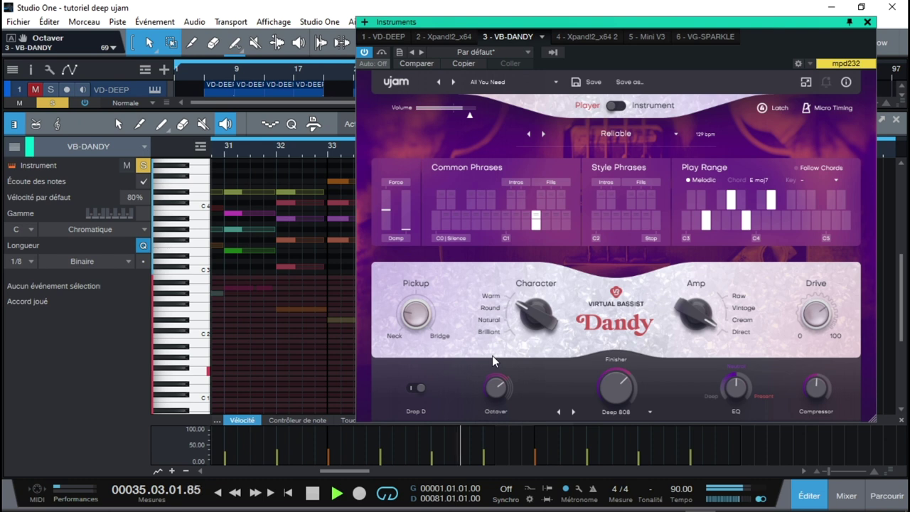
left_click(410, 387)
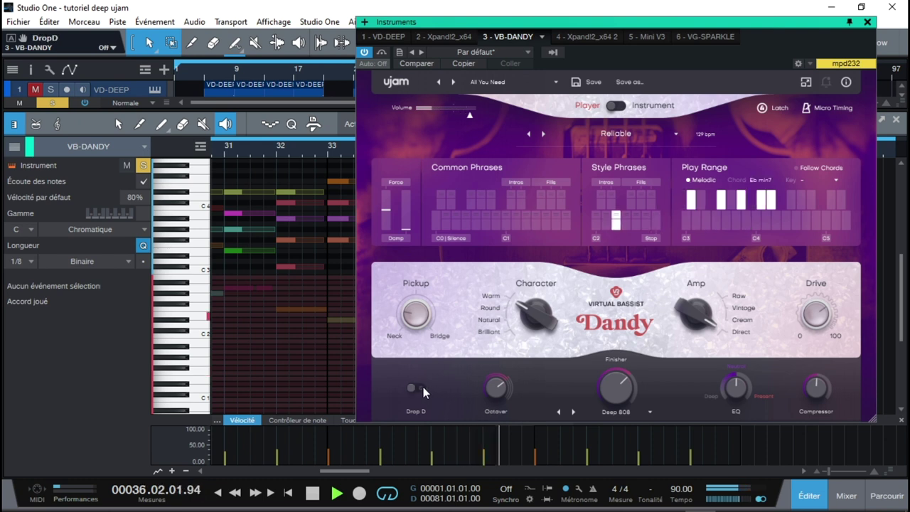
left_click(422, 387)
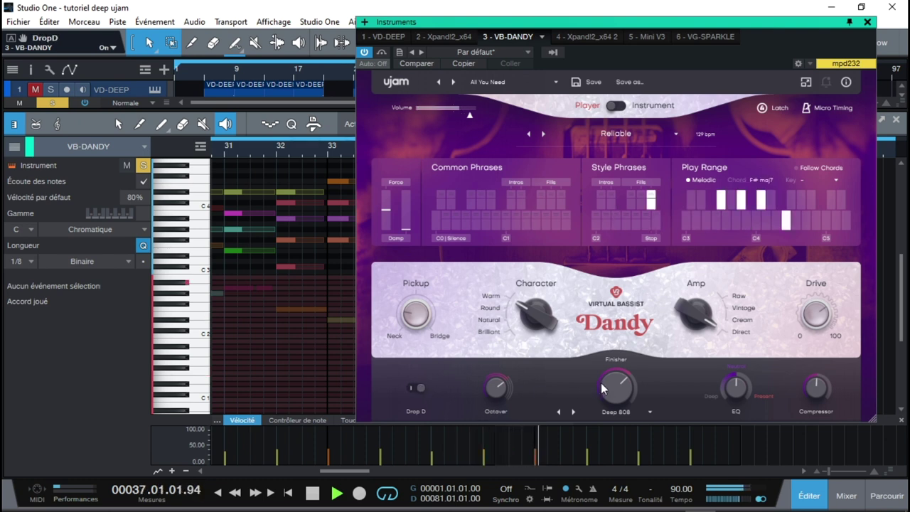
Step: Pause playback, view Dandy's list of Finisher effects while keeping Deep 808, and resume playback
key("space")
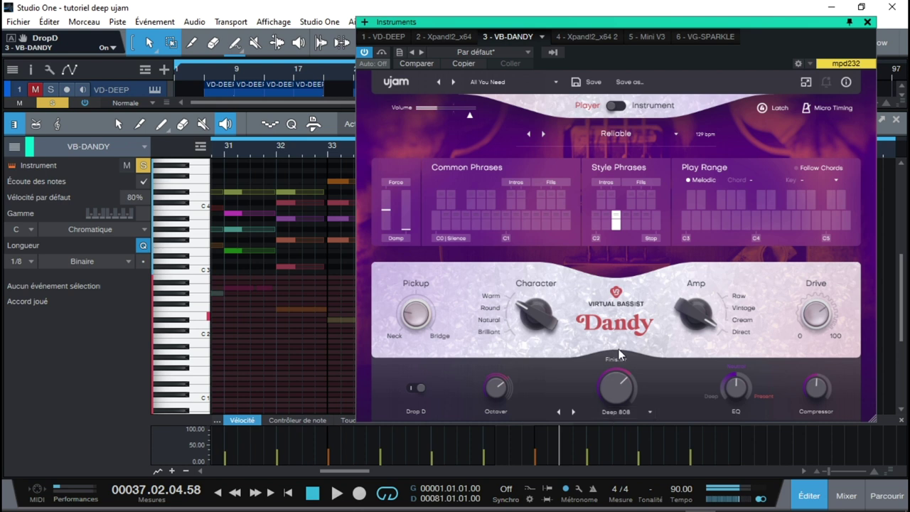
left_click(629, 411)
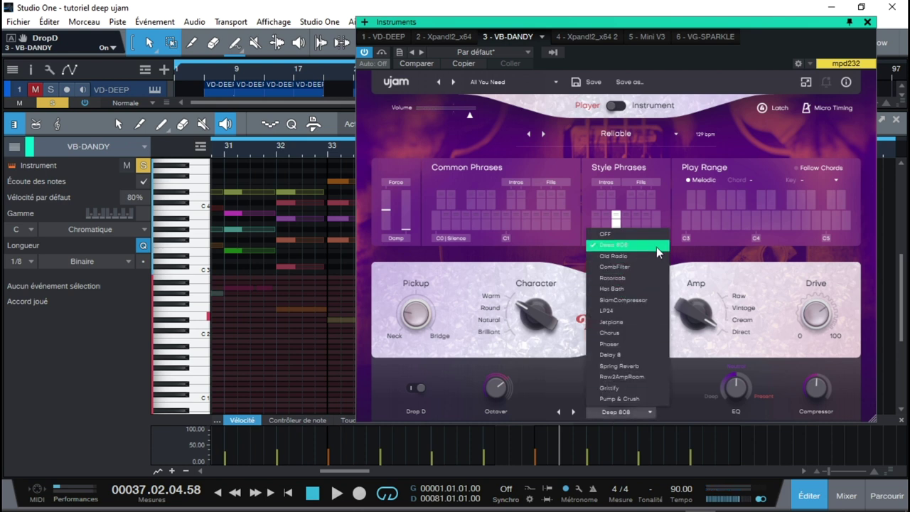
left_click(692, 280)
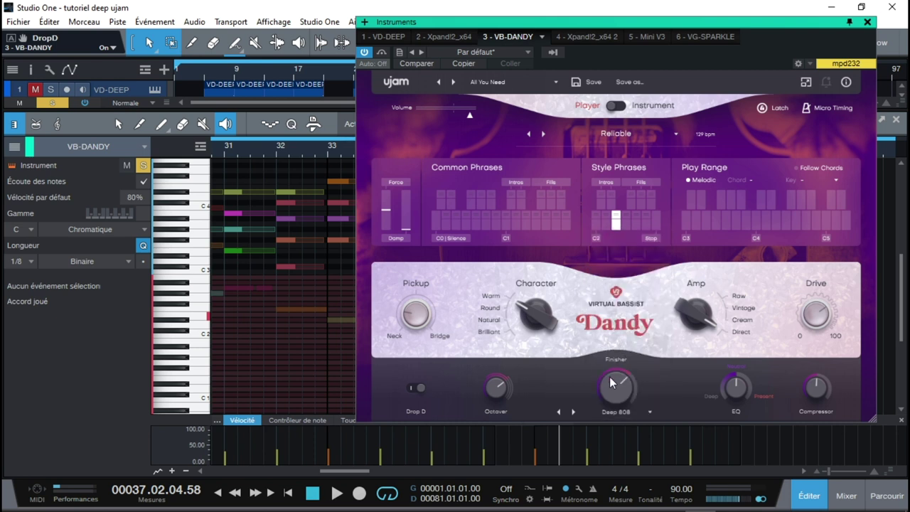
key("space")
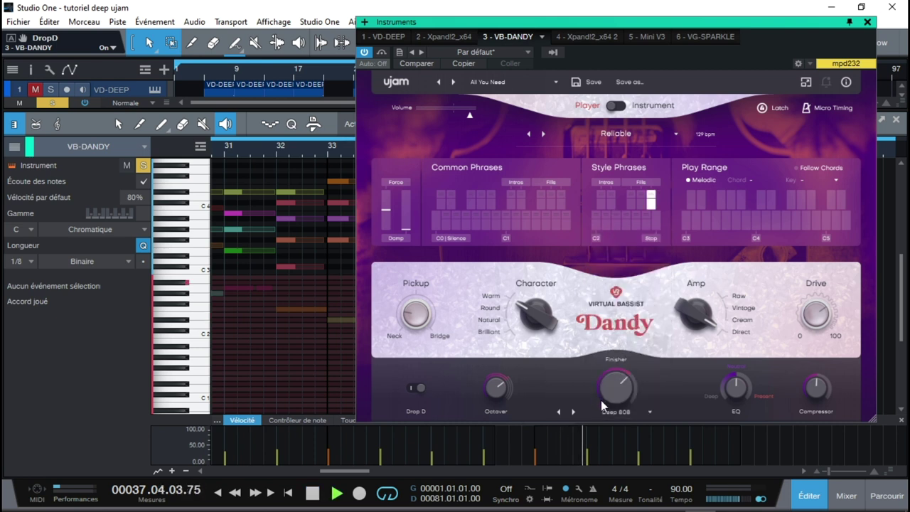
Step: Audition the Old Radio, CombFilter and Rotorcab Finisher effects in turn on the playing bass line
left_click(575, 411)
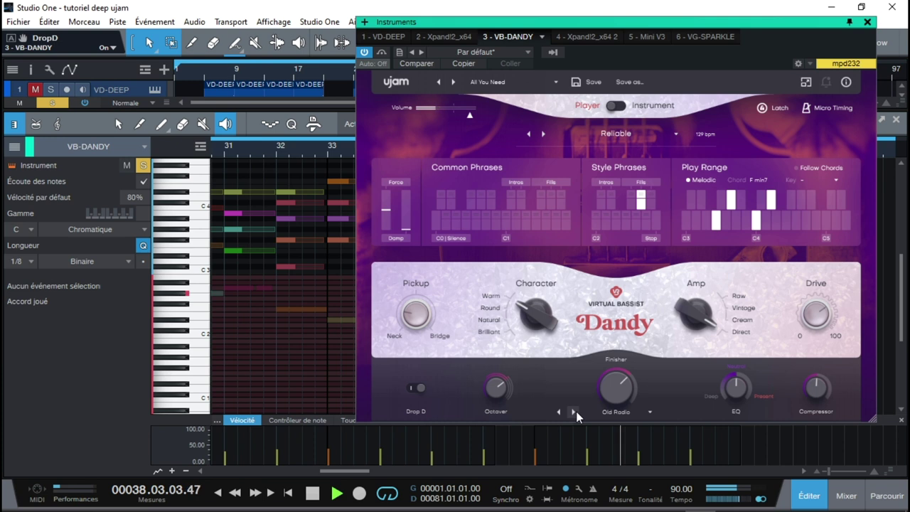
left_click(572, 412)
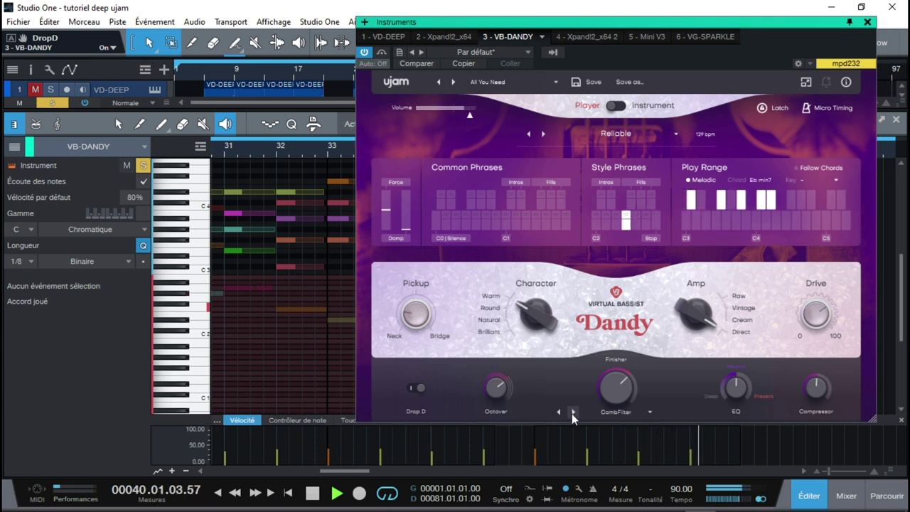
left_click(572, 412)
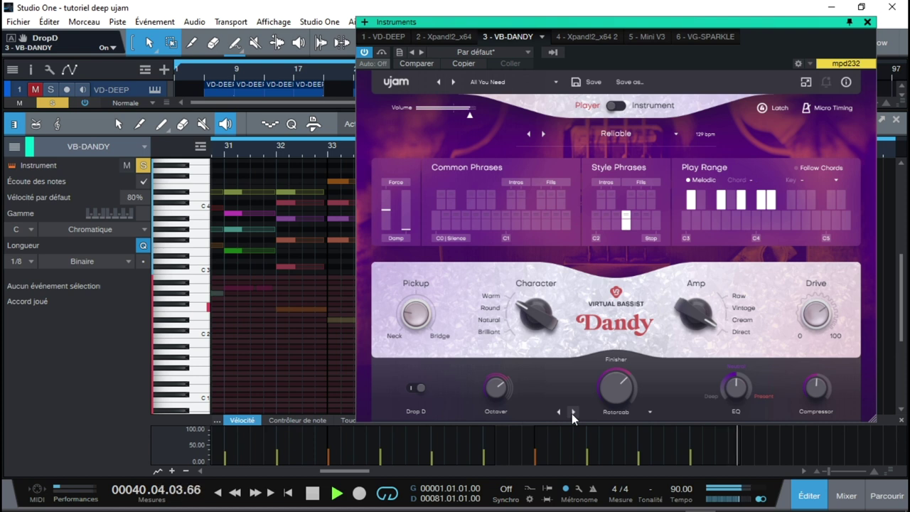
Step: Clear the solo to hear the full mix, and audition Hot Bath, SlamCompressor and LP24 with the Finisher amount at 83
left_click(53, 103)
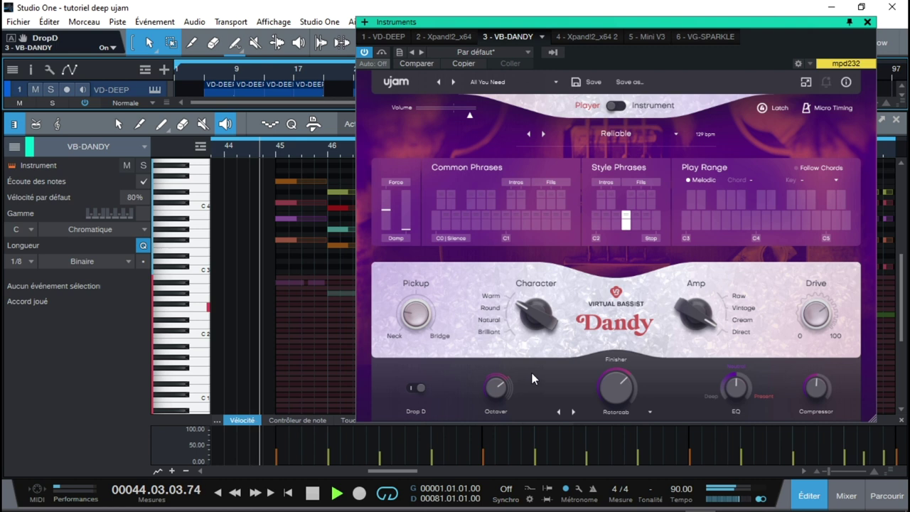
left_click(573, 412)
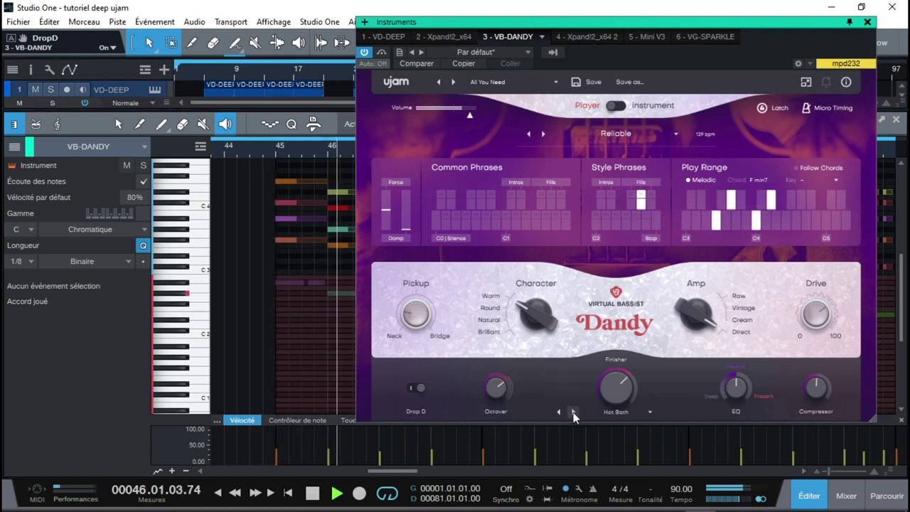
mouse_move(617, 384)
mouse_move(617, 384)
left_mouse_down()
mouse_move(615, 375)
mouse_move(621, 423)
mouse_move(611, 378)
left_mouse_up()
left_click(573, 412)
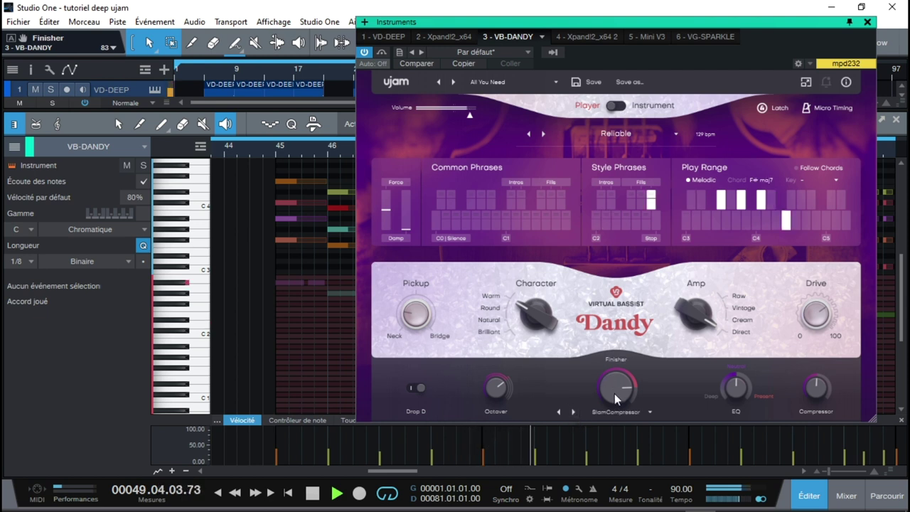
left_click(573, 412)
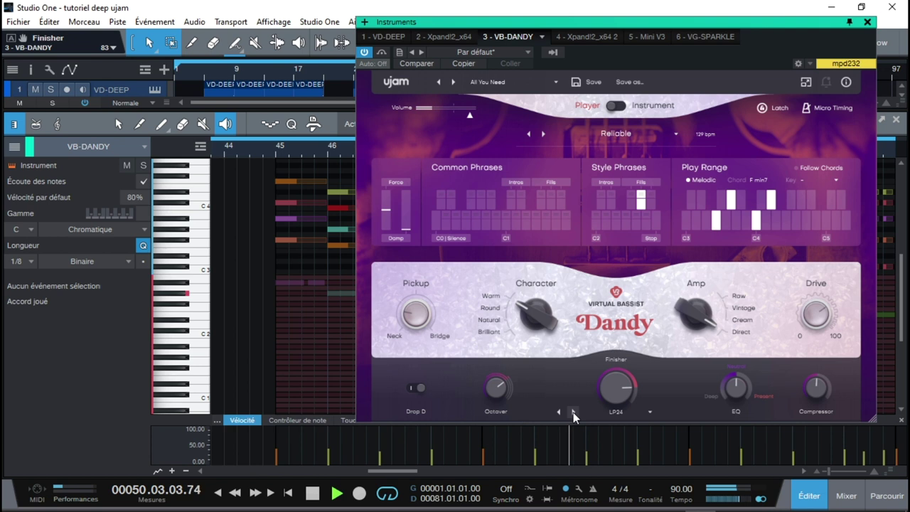
Step: Return the Finisher to Deep 808 at a lower amount and set the Octaver to 52
left_click(605, 412)
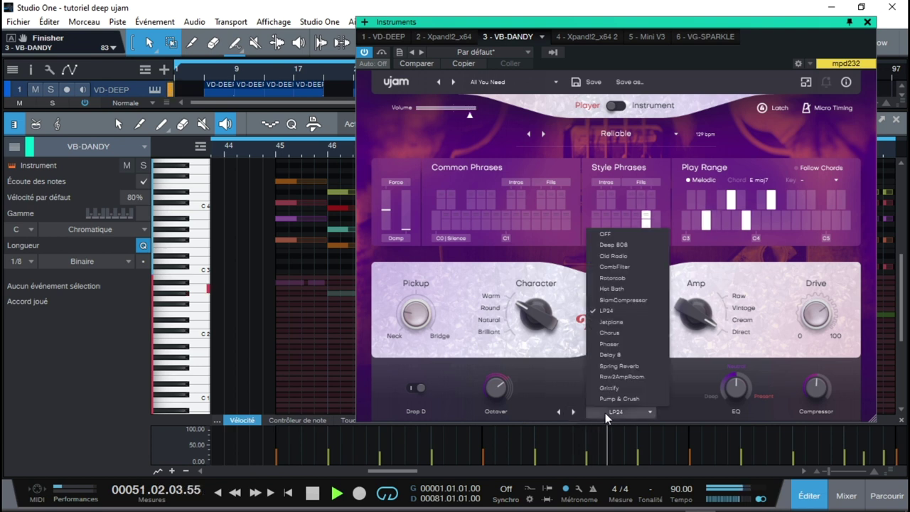
left_click(603, 245)
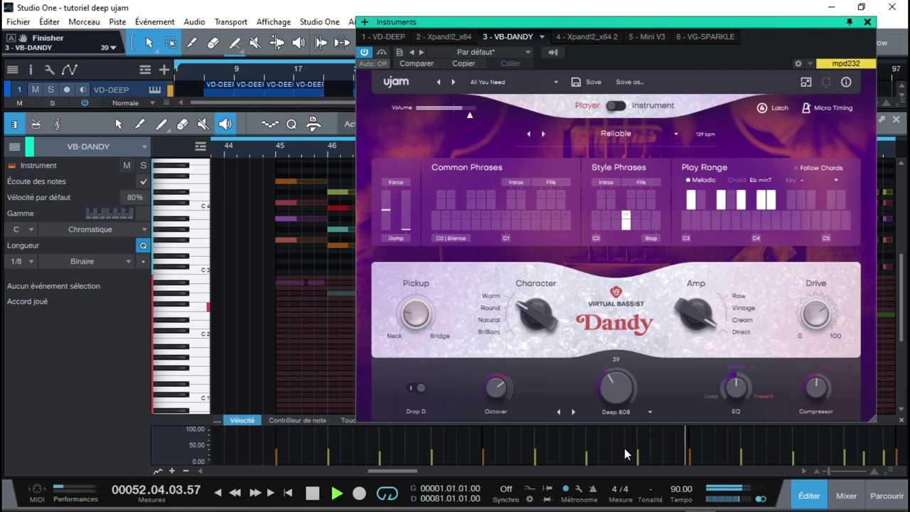
left_click(498, 400)
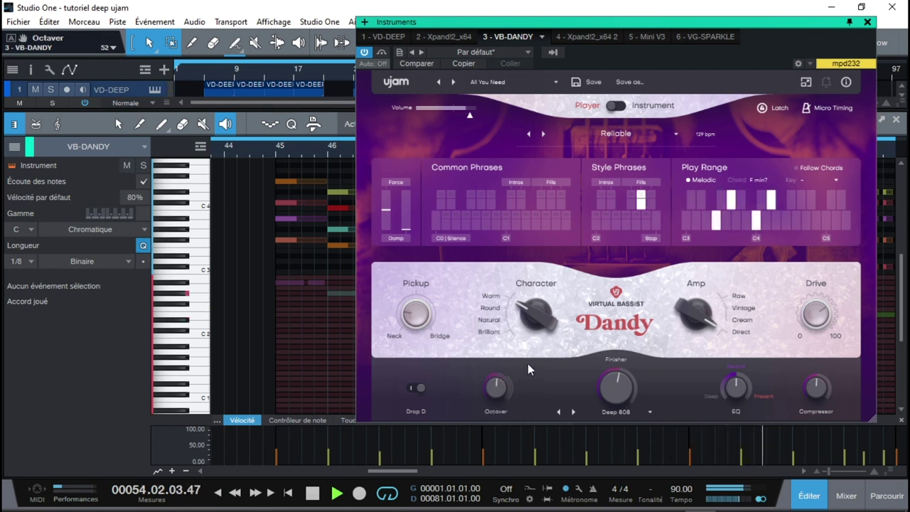
Step: Set Dandy's Character to Natural, Amp to Cream, Drive to 27.2 and Pickup to 55.2, and stop playback
left_click(533, 312)
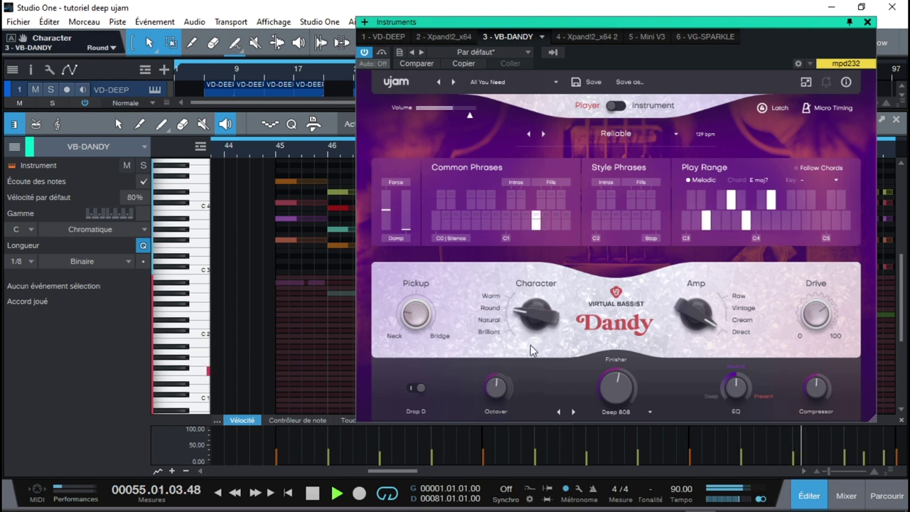
left_click(692, 311)
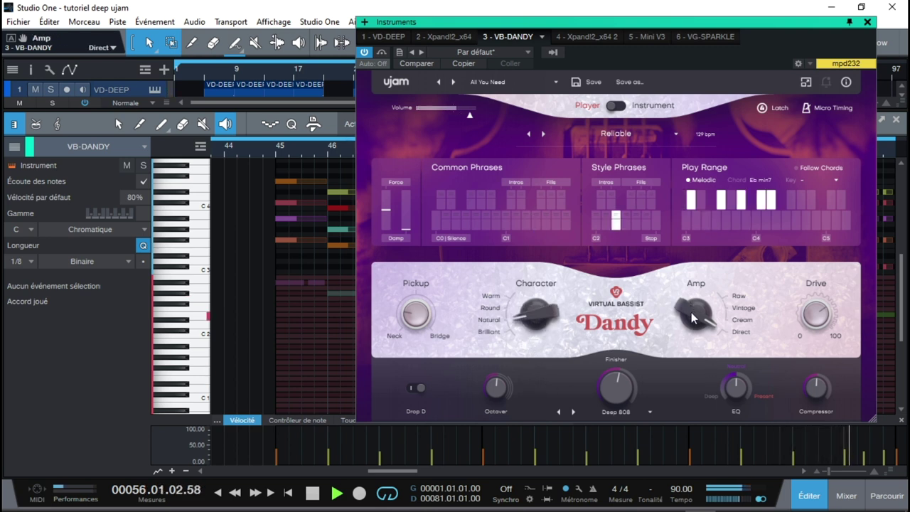
left_click(741, 319)
left_click(825, 317)
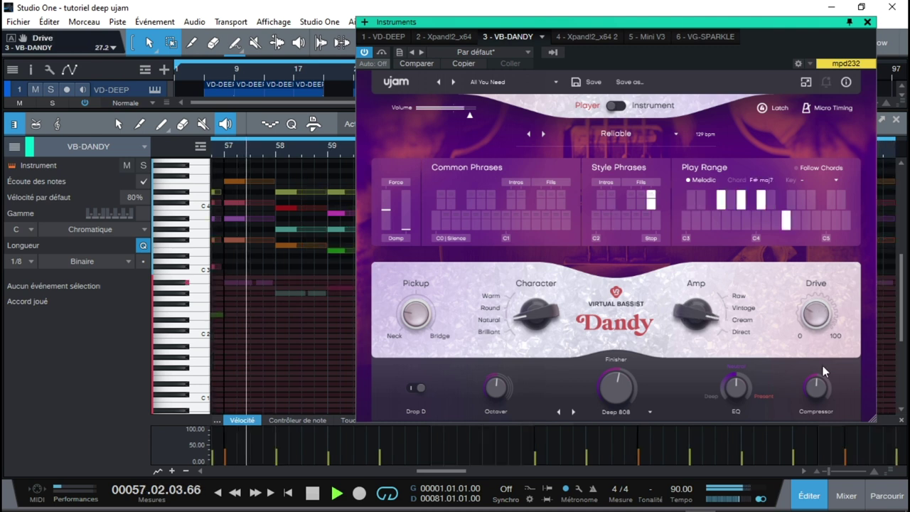
left_click(402, 320)
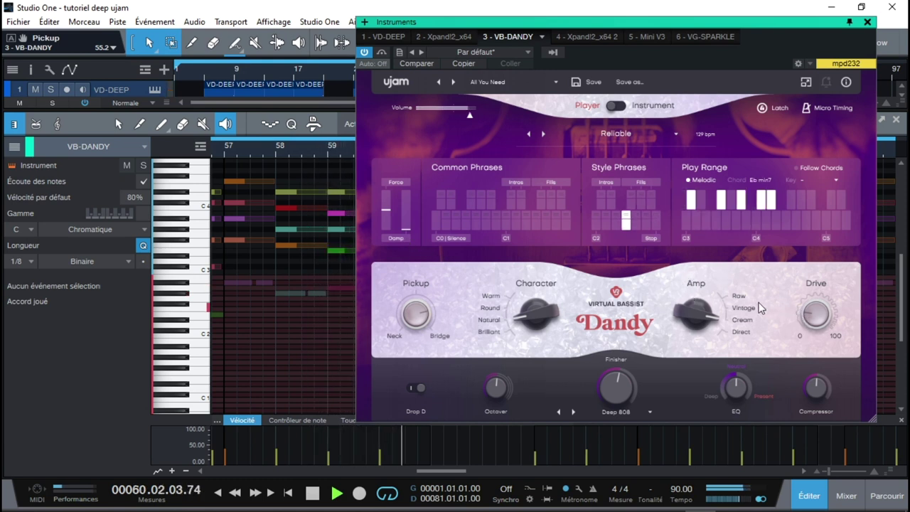
key("space")
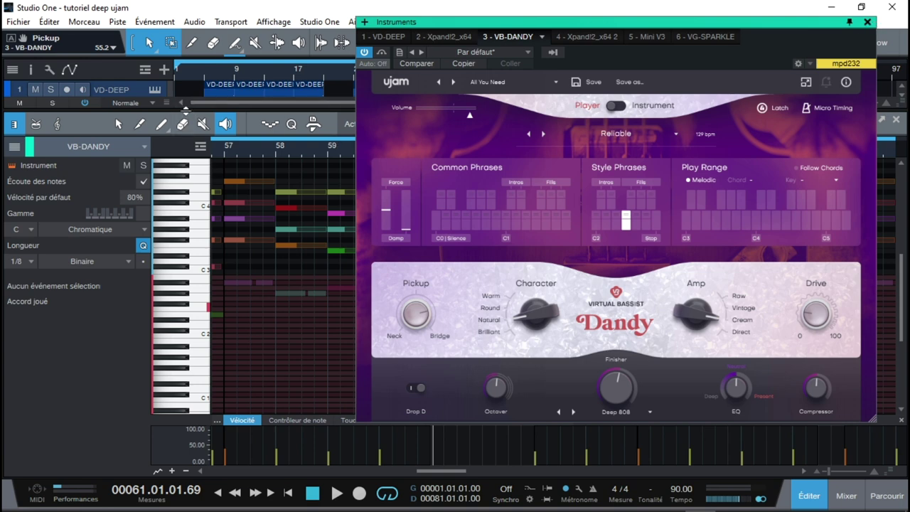
Step: Close the note editor and show the VD-DEEP track's Deep plugin in a reduced window size
key("F3")
key("F3")
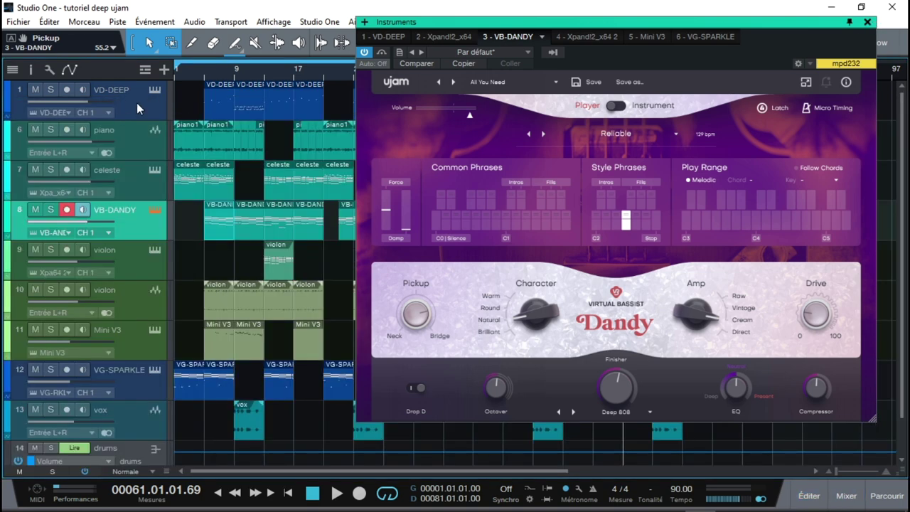
left_click(136, 103)
left_click_drag(810, 25, 616, 5)
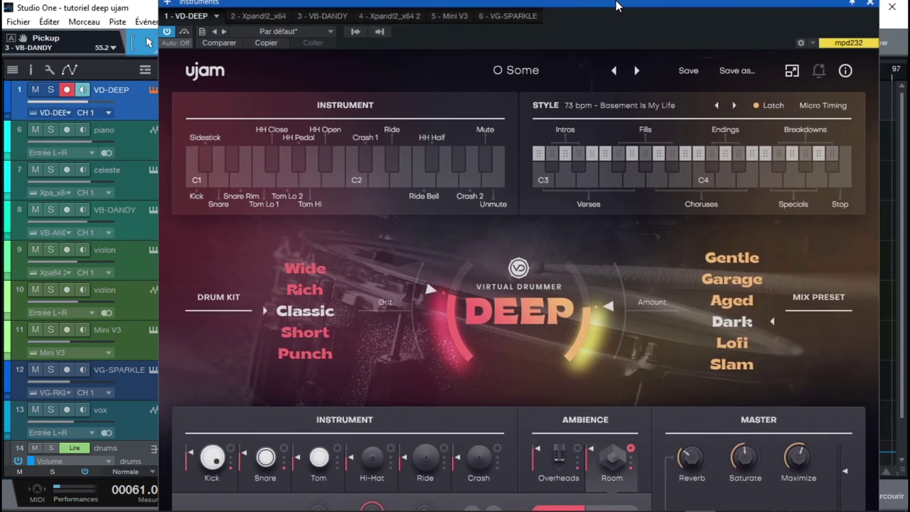
left_click(792, 71)
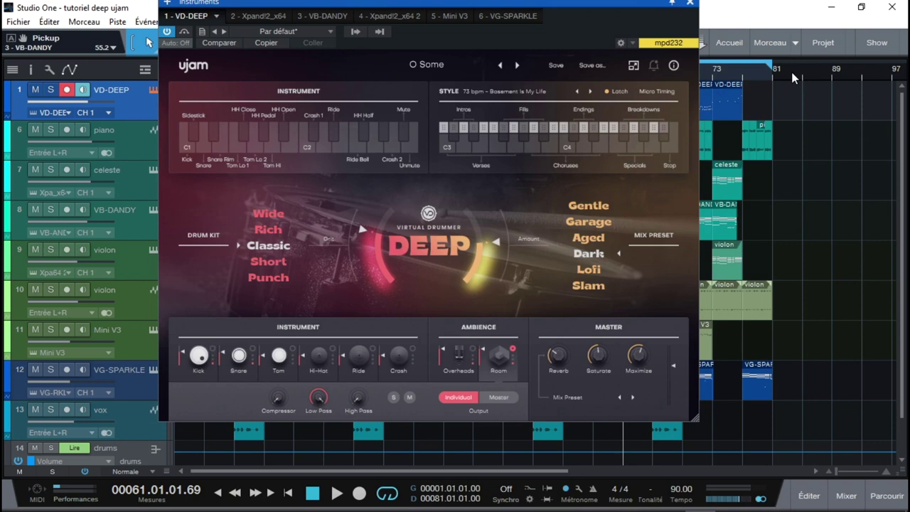
Step: Move the Deep window off the first clips and briefly play the song from bar 5
left_click_drag(566, 6, 706, 26)
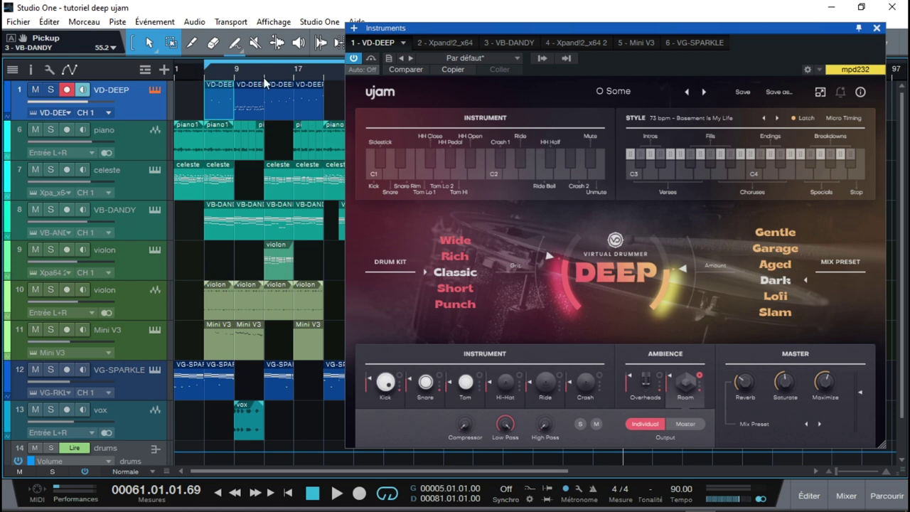
key("Home")
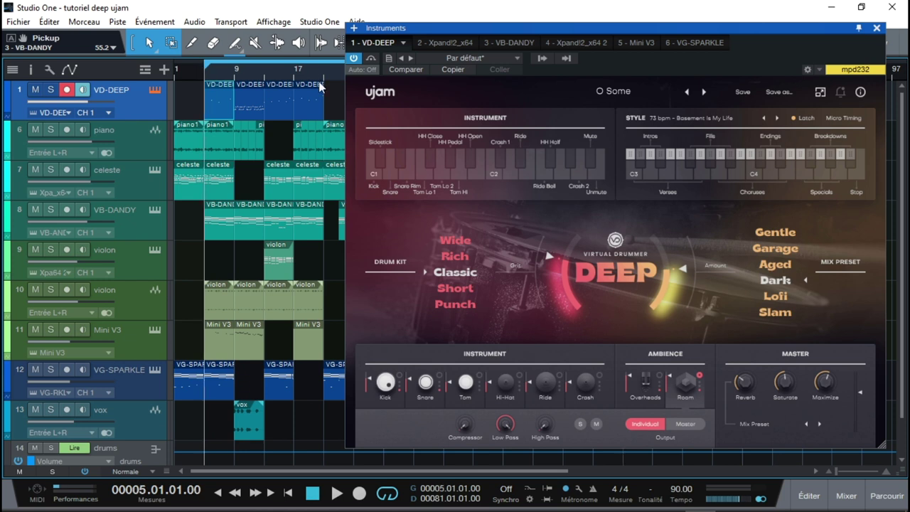
key("space")
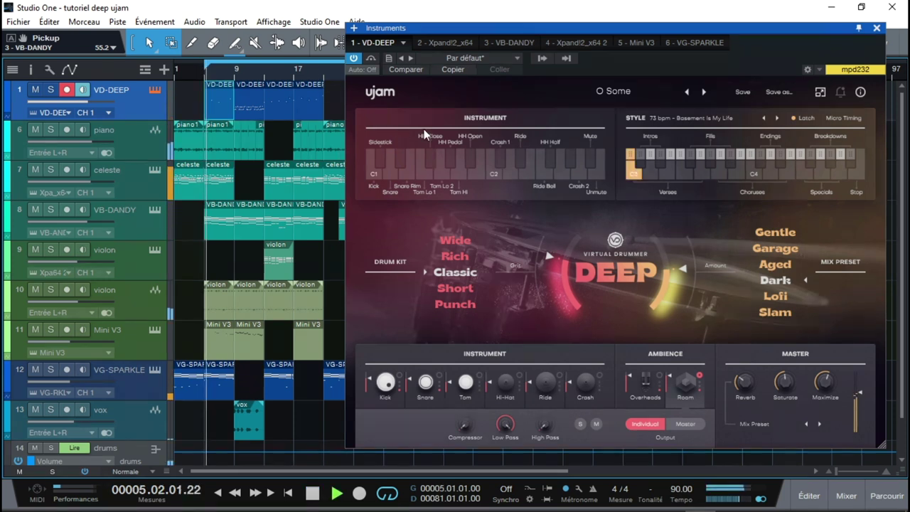
key("space")
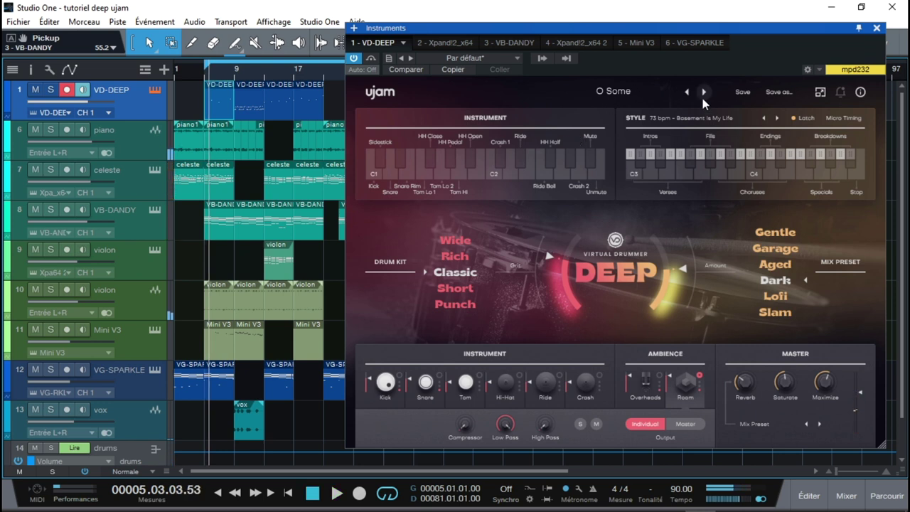
Step: Browse Deep's factory presets, including the Hip Hop and Pop categories, and leave the list without choosing one
left_click(660, 153)
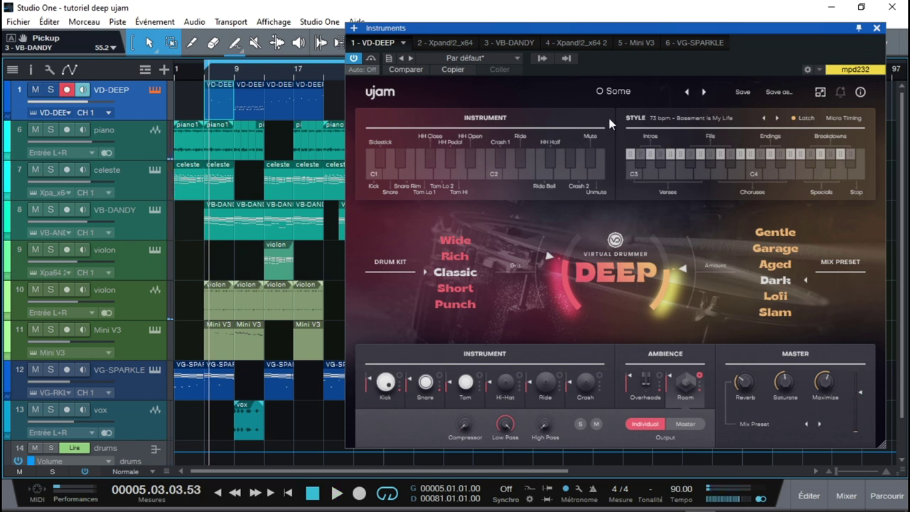
left_click(612, 91)
mouse_move(616, 113)
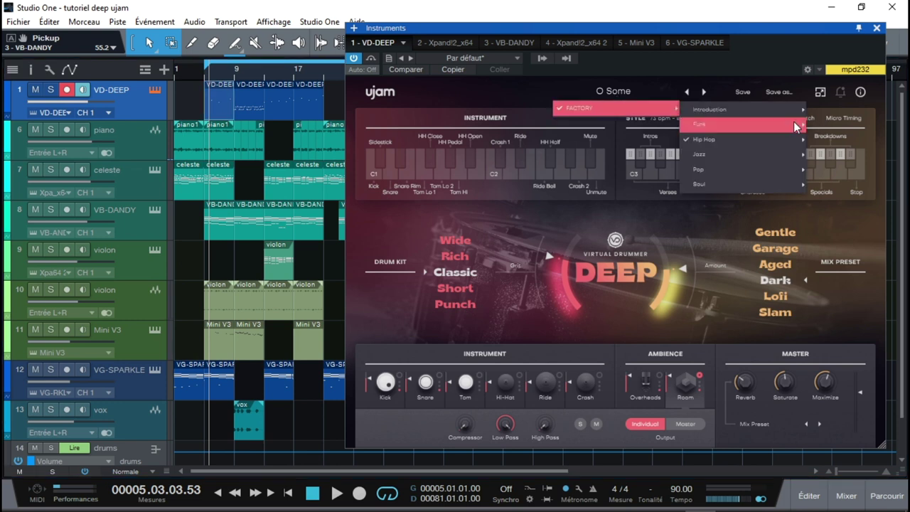
mouse_move(771, 124)
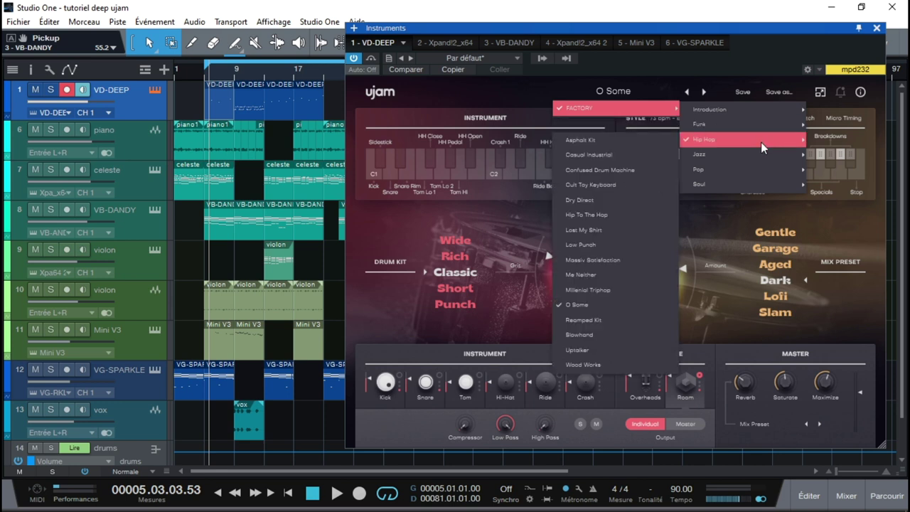
mouse_move(764, 155)
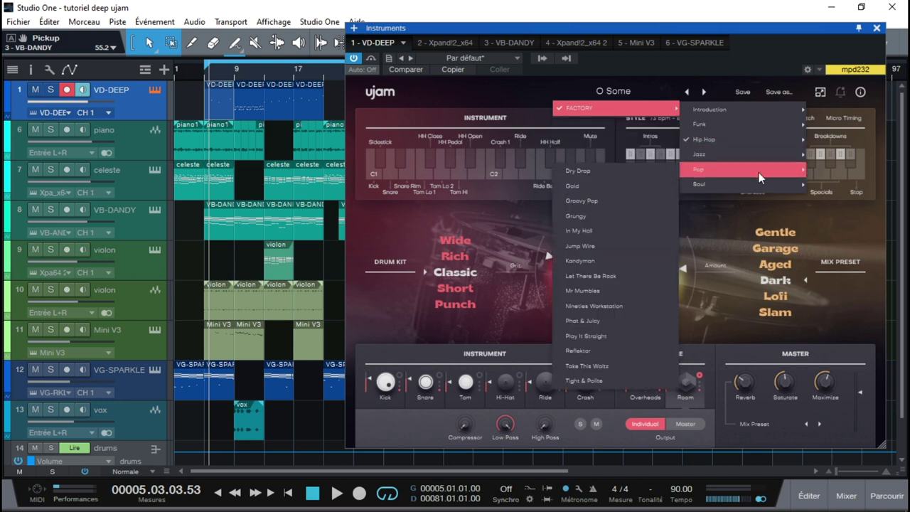
left_click(746, 56)
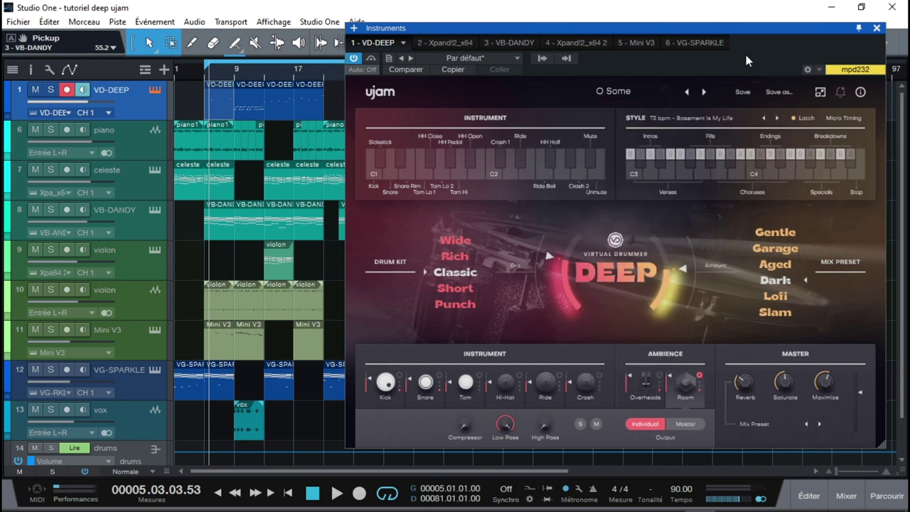
Step: Audition several of Deep's style phrases on its Style keyboard, including verses, fills, choruses and specials
left_click(687, 175)
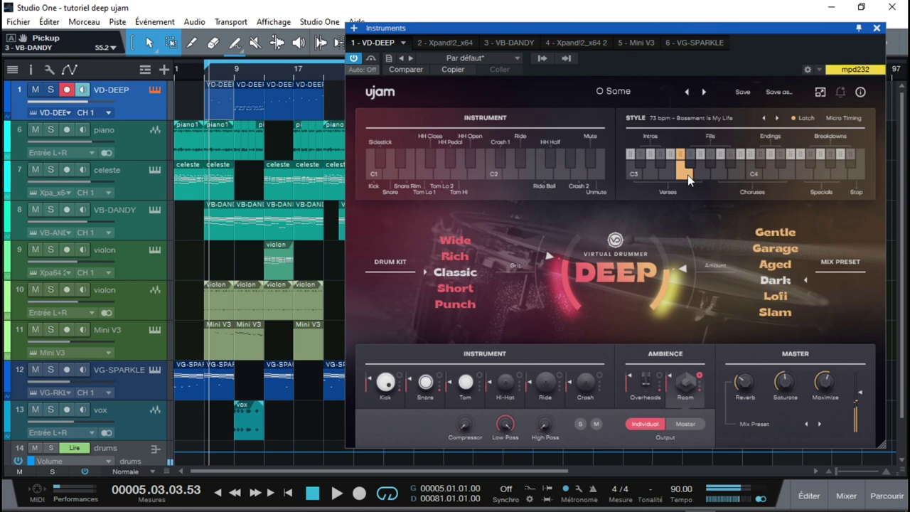
left_click(709, 163)
left_click(719, 171)
left_click(755, 177)
left_click(792, 176)
left_click(697, 171)
left_click(659, 164)
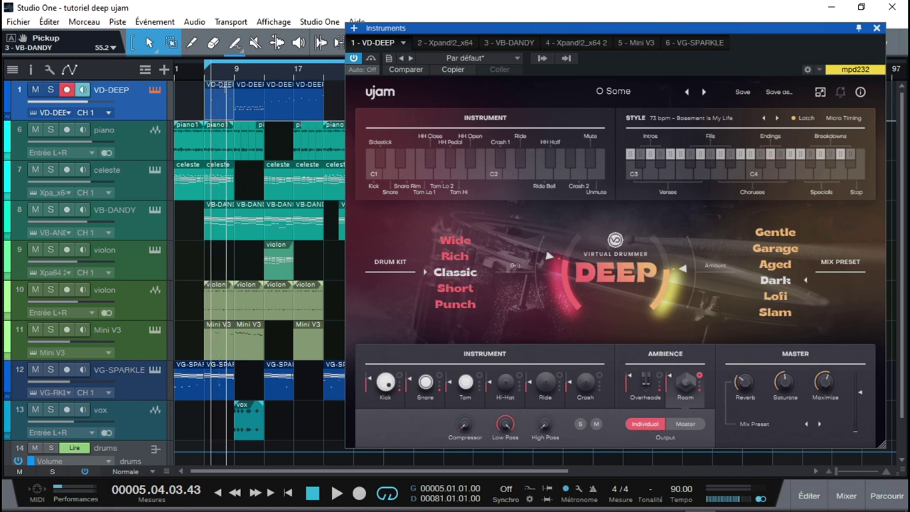
Step: Show the VD-DEEP part in the note editor, close the Deep window and display the phrase and drum notes from bar 5
key("F2")
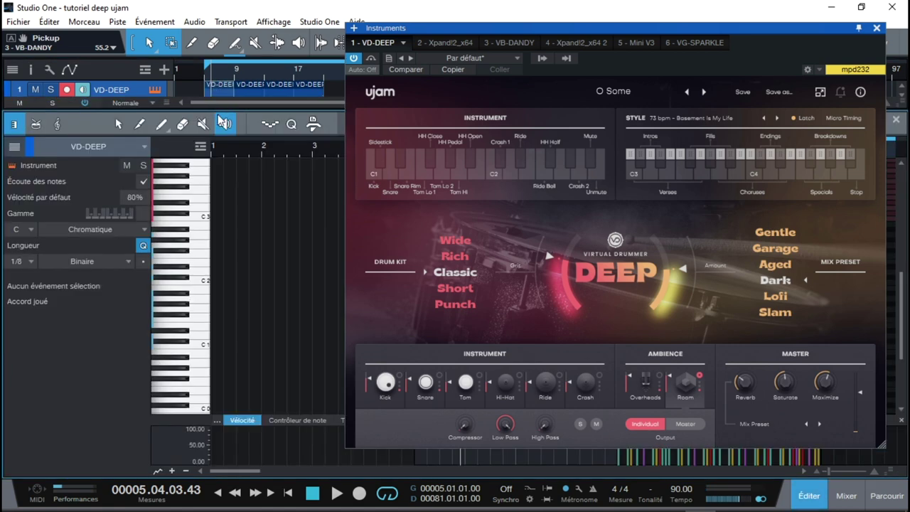
left_click(876, 27)
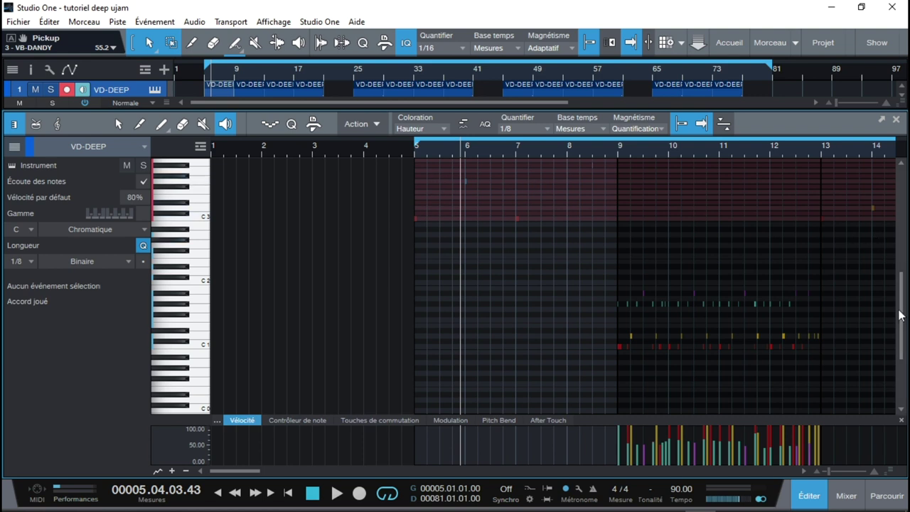
left_click_drag(899, 299, 901, 264)
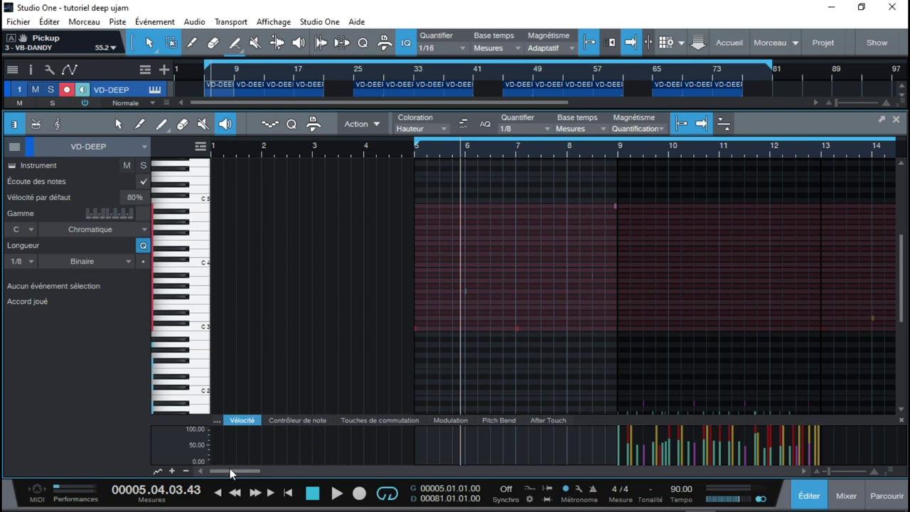
scroll(234, 469, "right", 2)
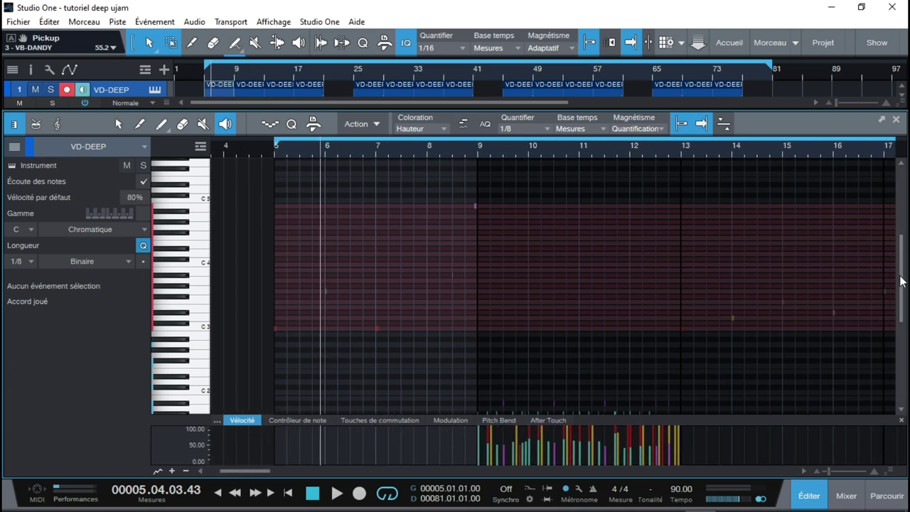
left_click_drag(901, 280, 900, 299)
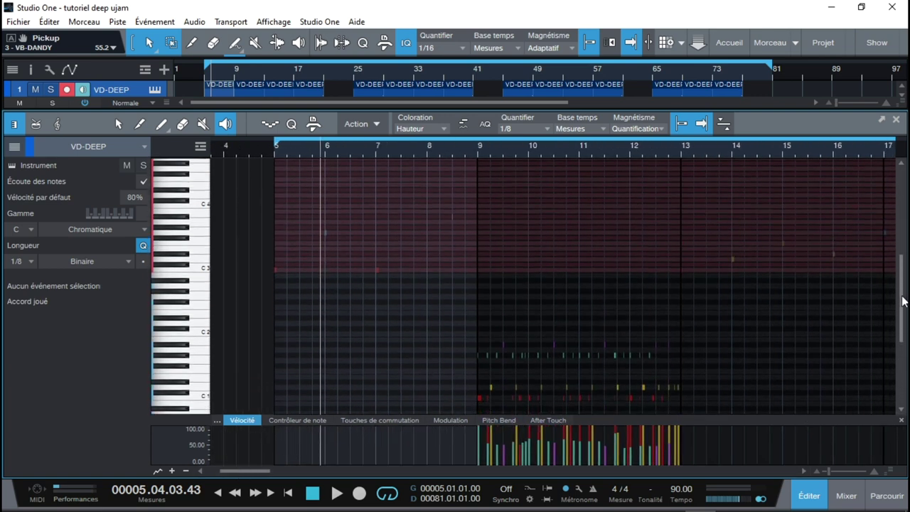
Step: Play the VD-DEEP notes from bar 5, following them past bar 13, and stop playback
left_click(275, 160)
key("space")
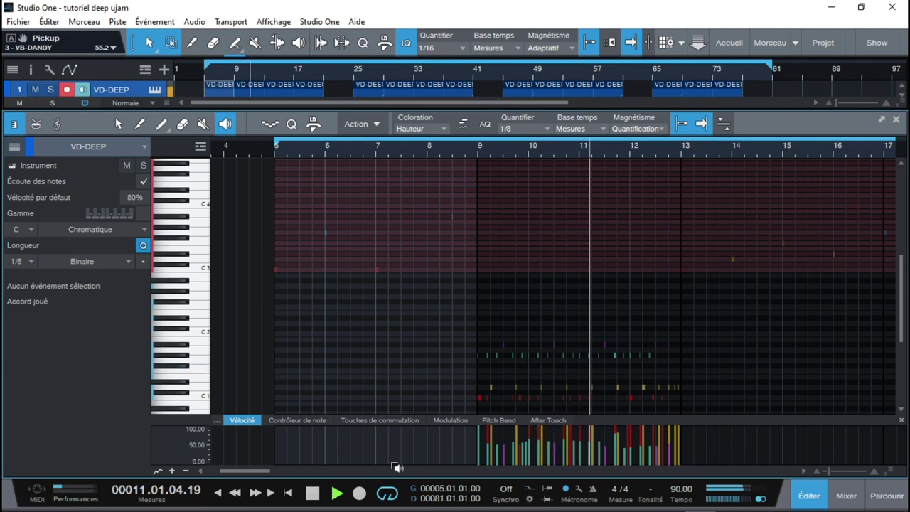
left_click_drag(258, 468, 275, 482)
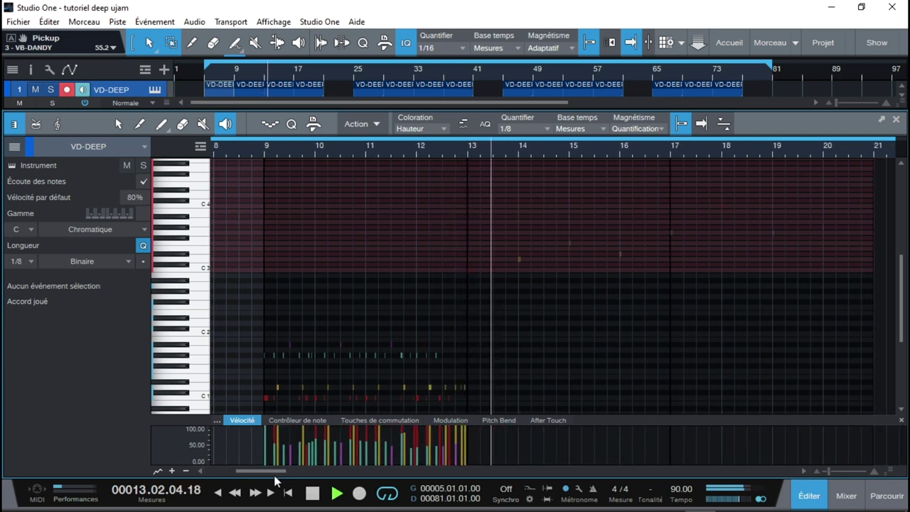
key("space")
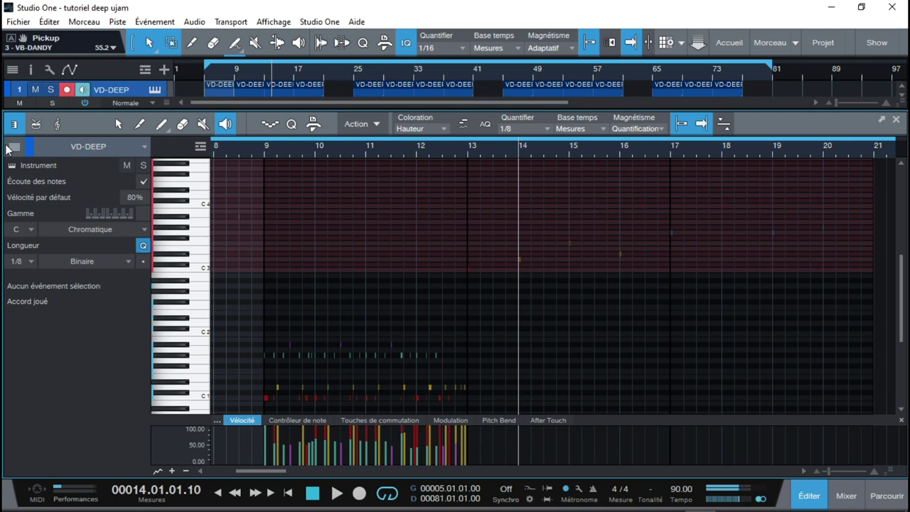
Step: Reopen the Deep plugin from the note editor, reposition its window and reduce its size
left_click(13, 166)
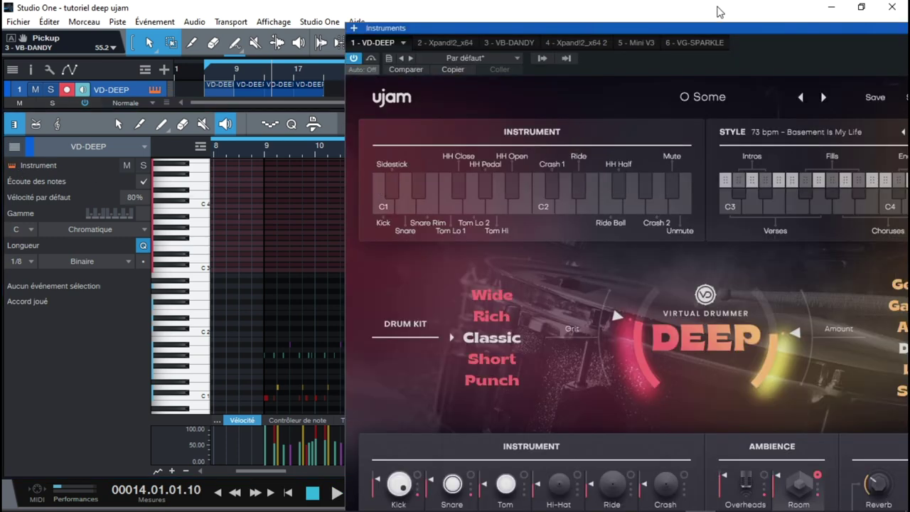
left_click_drag(674, 29, 474, 6)
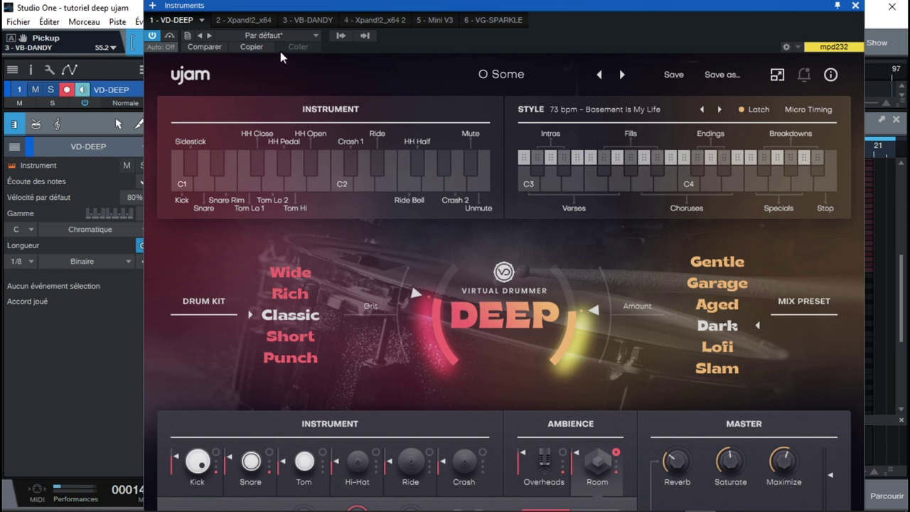
left_click(776, 74)
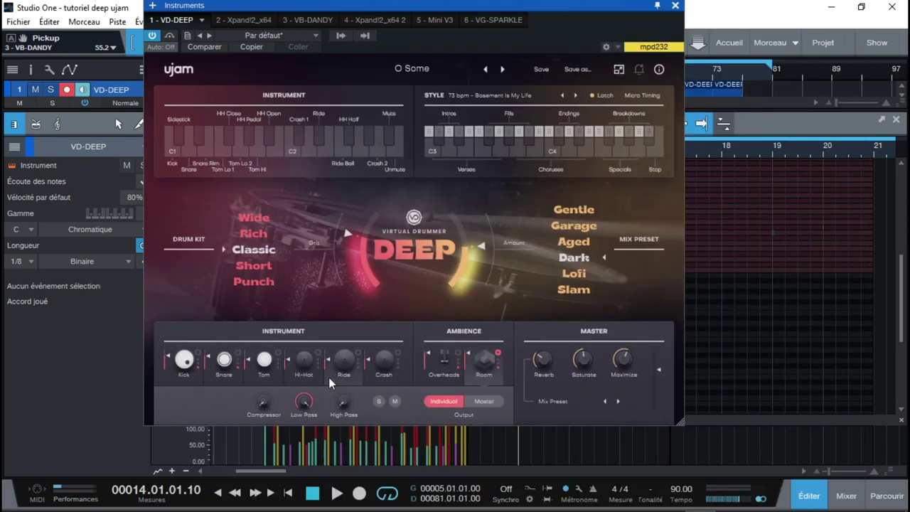
Step: Audition Deep's kick types B, C, D and E during playback, return to type A and stop
left_click(184, 377)
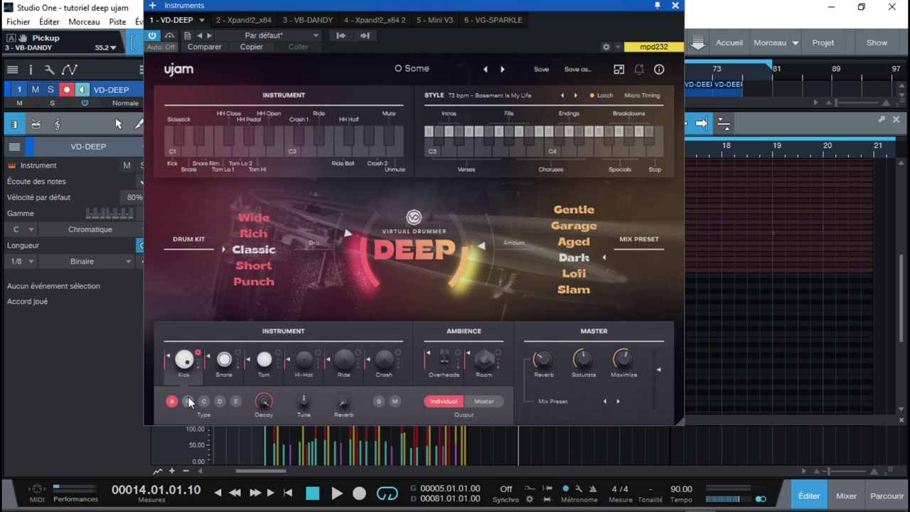
key("space")
left_click(188, 400)
left_click(203, 400)
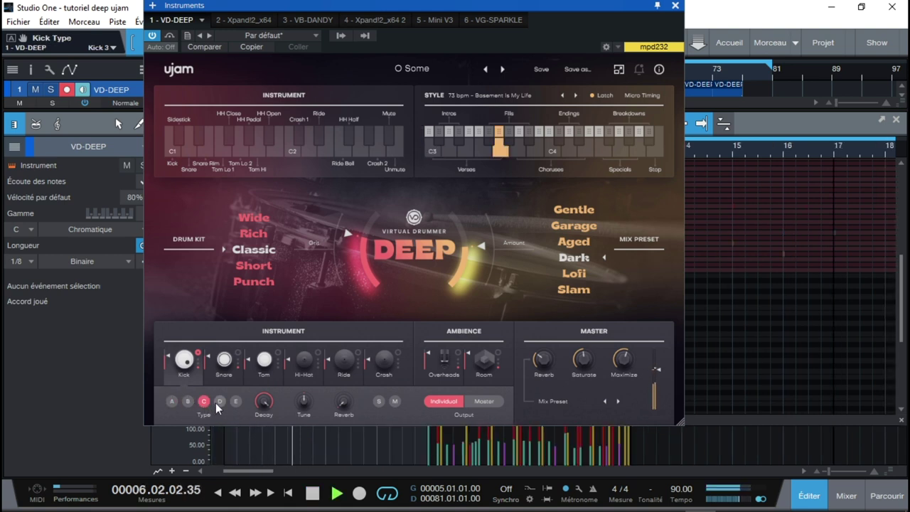
left_click(218, 402)
left_click(235, 402)
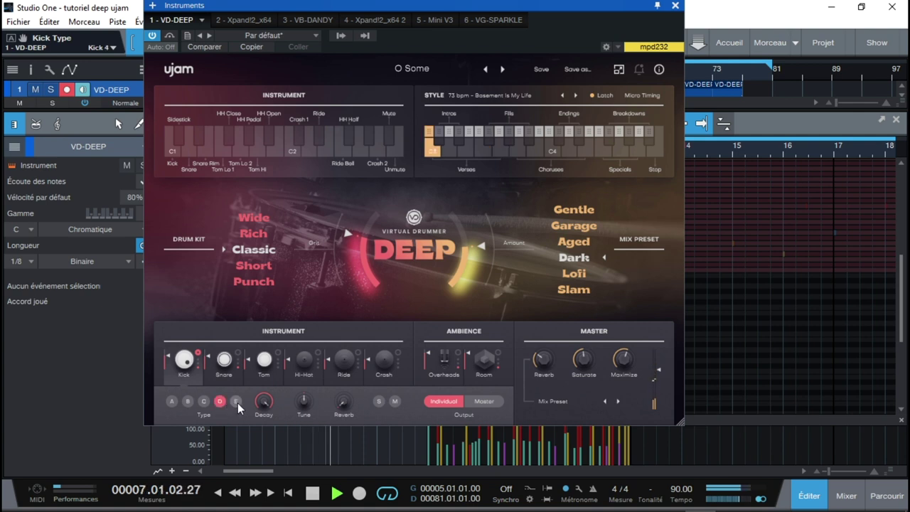
left_click(169, 401)
key("space")
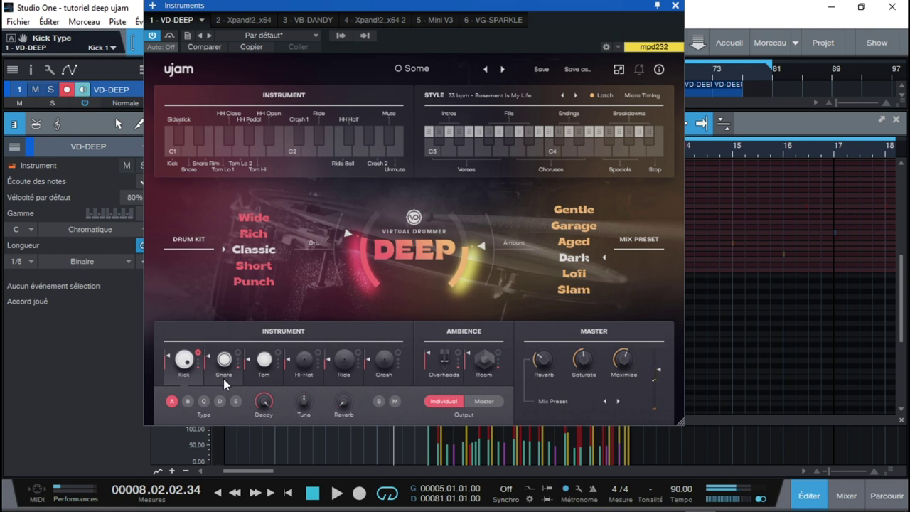
Step: Look through the sound settings of Deep's Snare, Tom, Hi-Hat, Ride and Crash
left_click(224, 379)
left_click(268, 381)
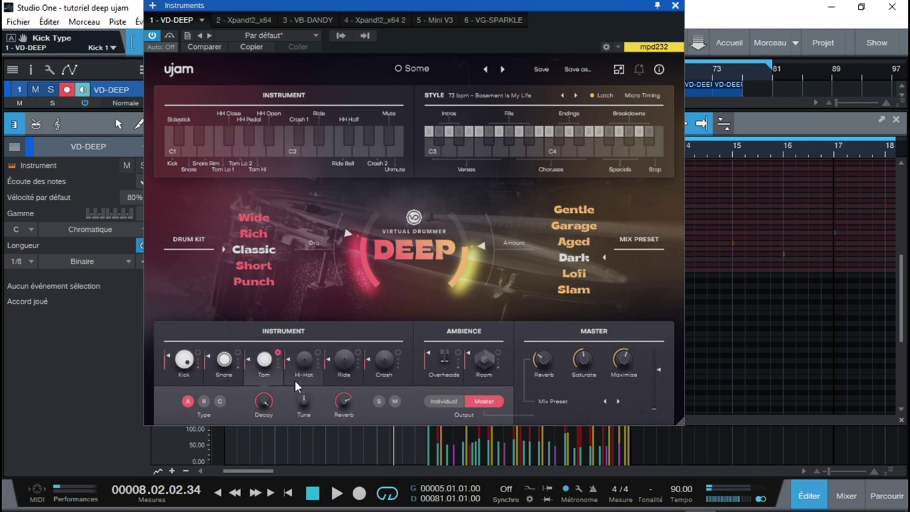
left_click(297, 386)
left_click(350, 382)
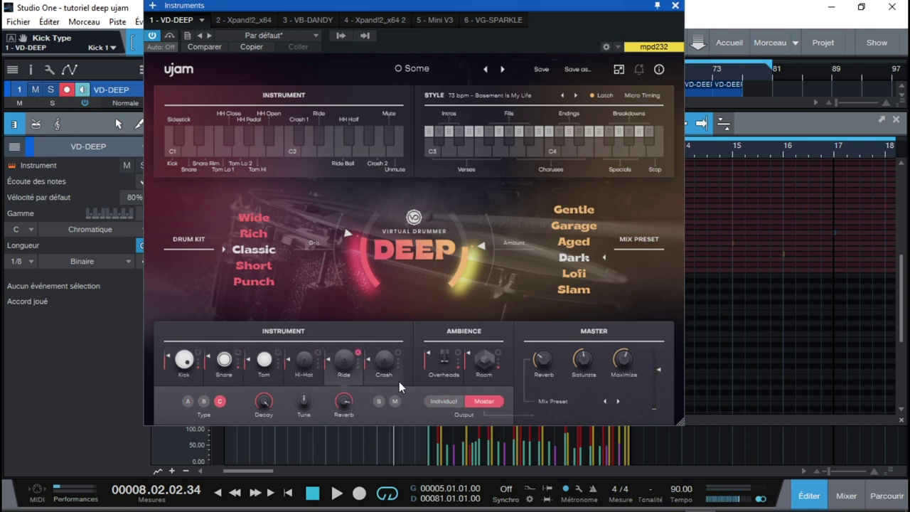
left_click(398, 380)
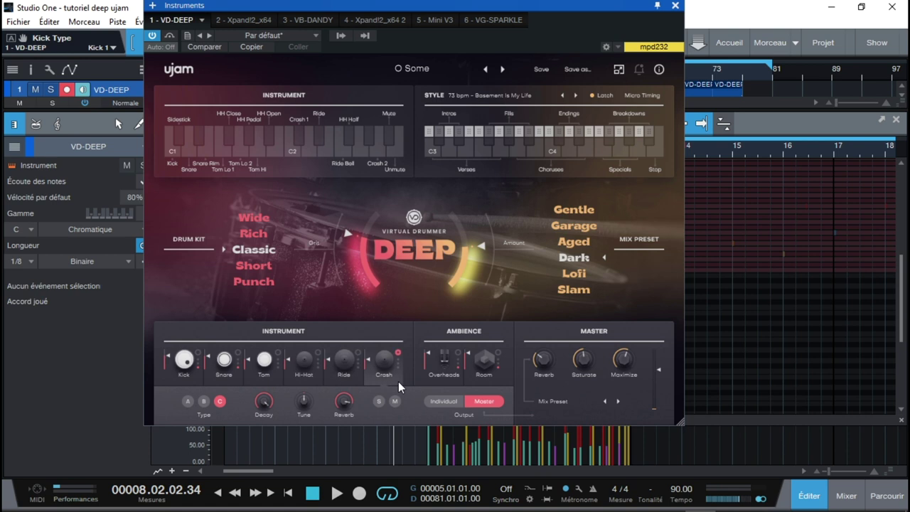
Step: Check the Individual or Master output routing of each Deep instrument, from Kick through Crash
left_click(175, 374)
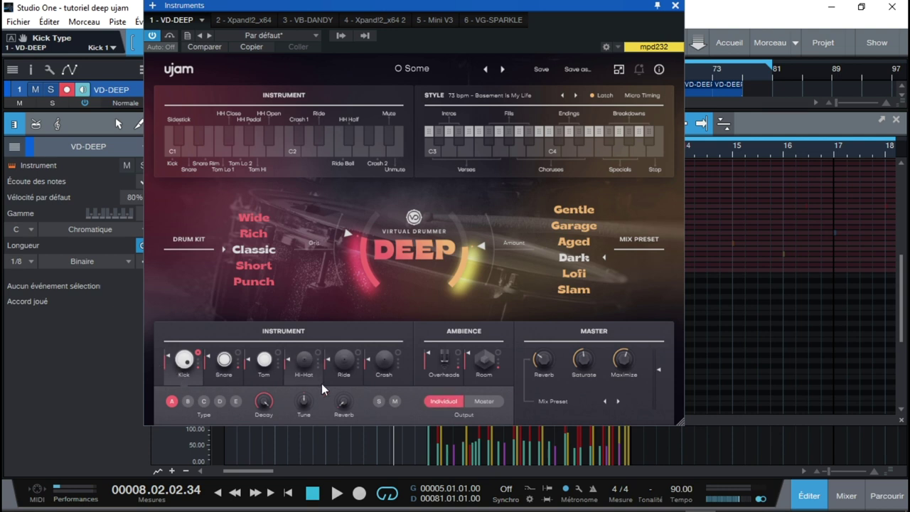
left_click(215, 376)
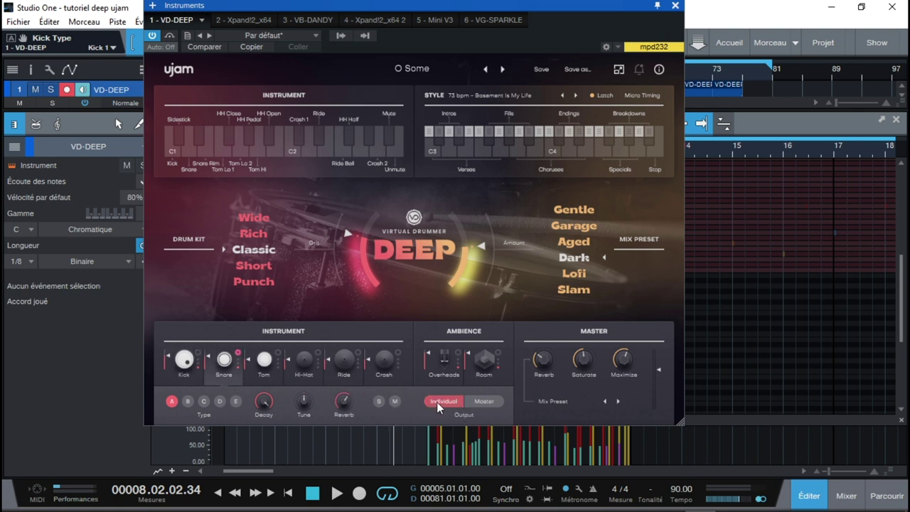
left_click(263, 376)
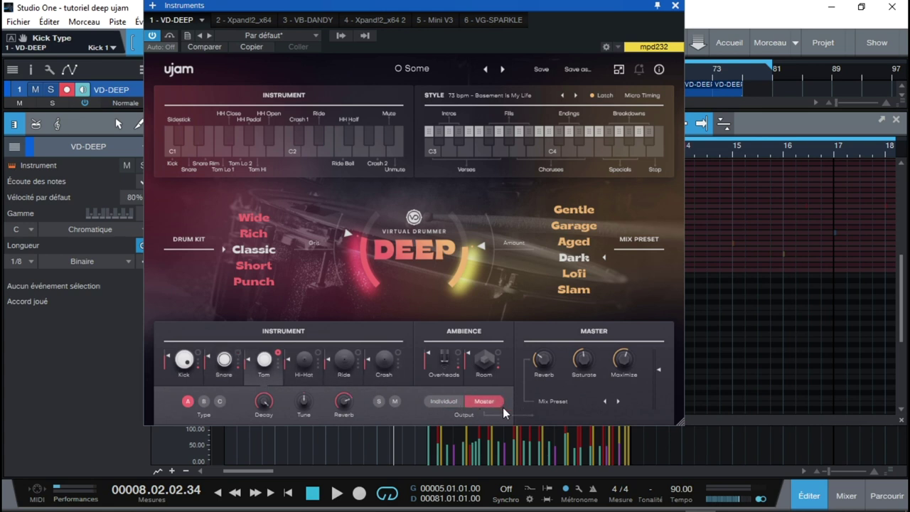
left_click(298, 385)
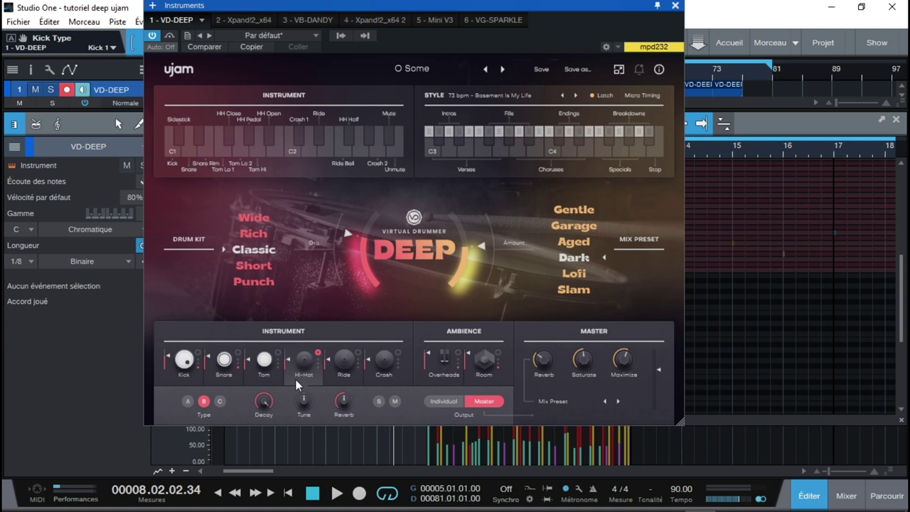
left_click(339, 380)
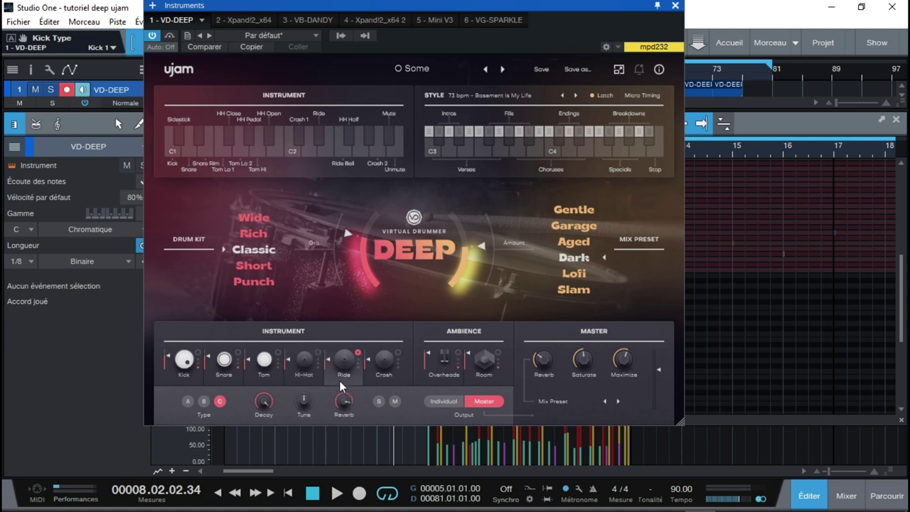
left_click(387, 380)
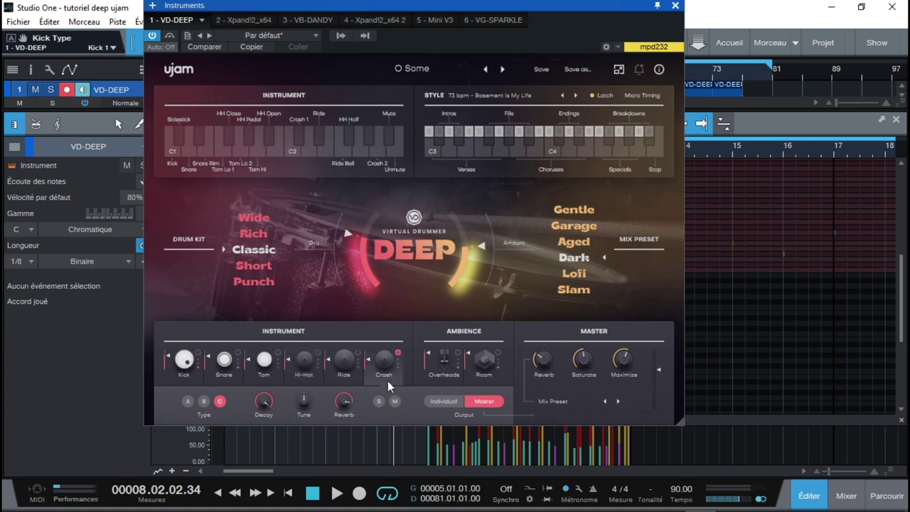
Step: Look through Deep's Overheads and Room ambience settings and the list of master reverb types, keeping Mix Preset
left_click(437, 381)
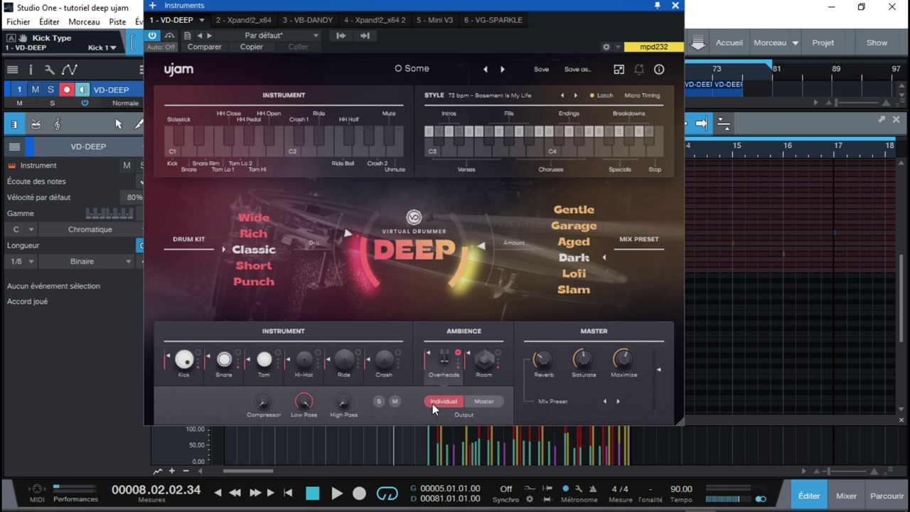
left_click(479, 379)
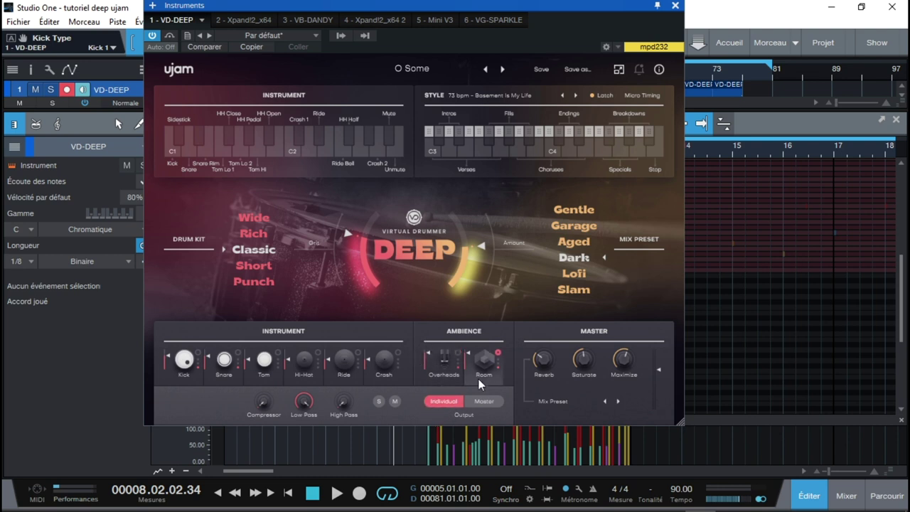
left_click(441, 382)
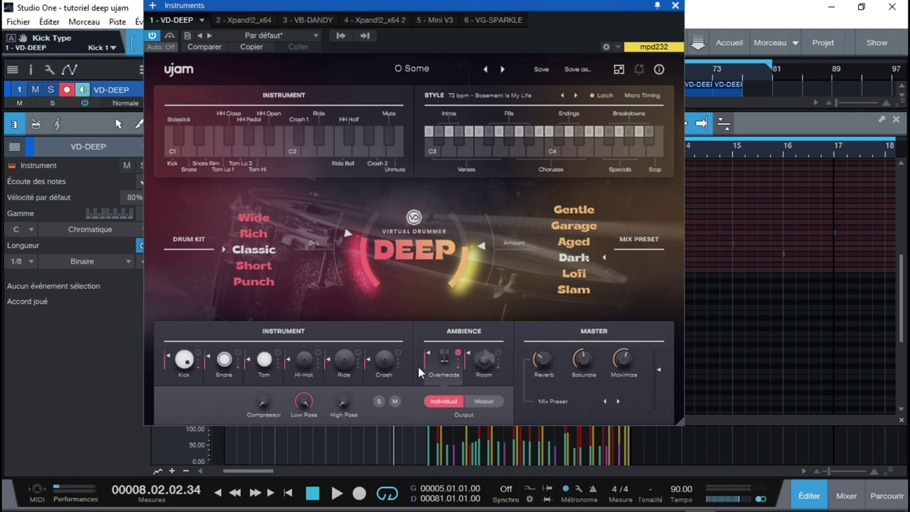
left_click(483, 375)
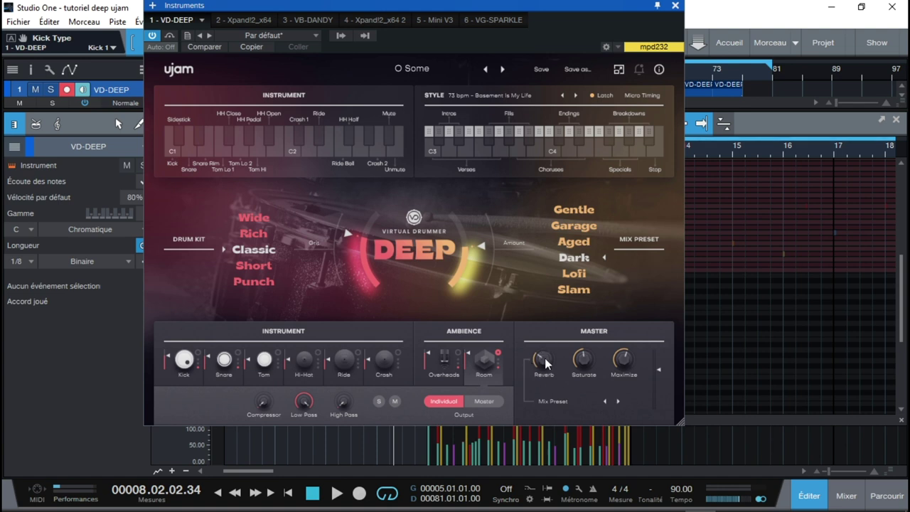
left_click(557, 400)
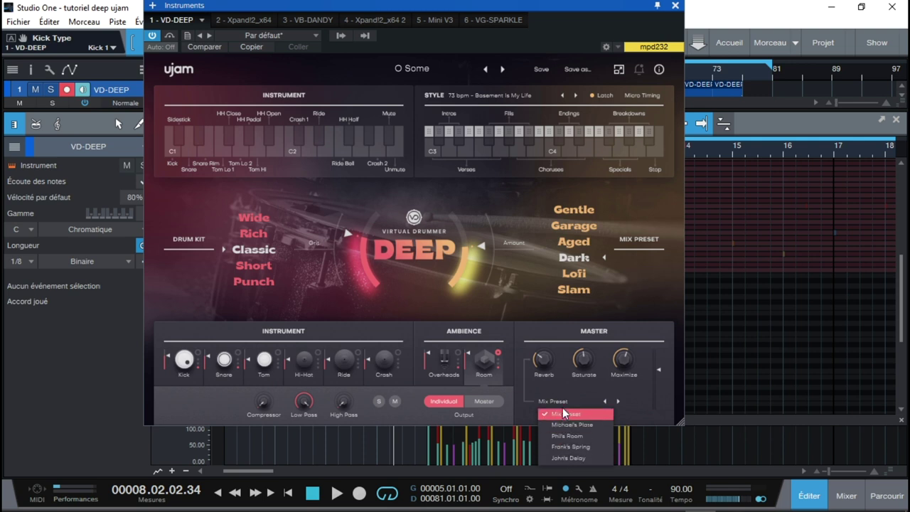
left_click(563, 413)
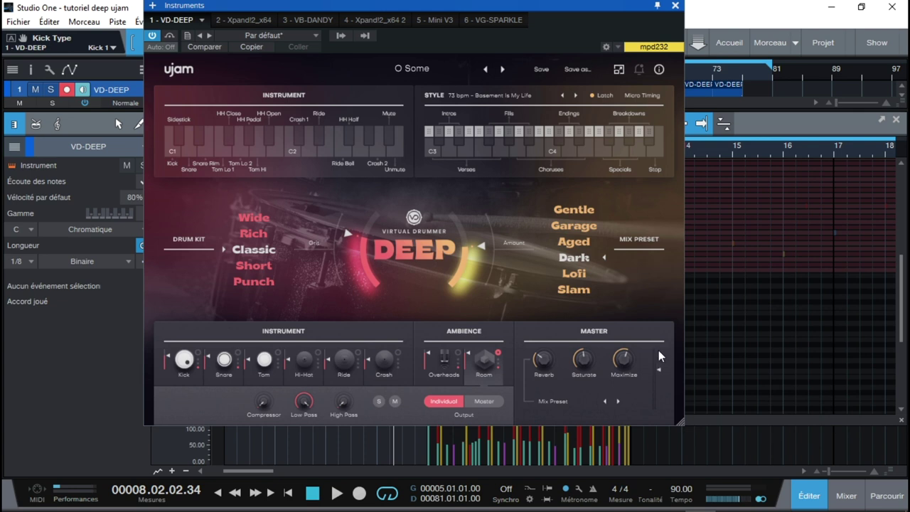
Step: Solo the VD-DEEP track and play the song from bar 5
key("space")
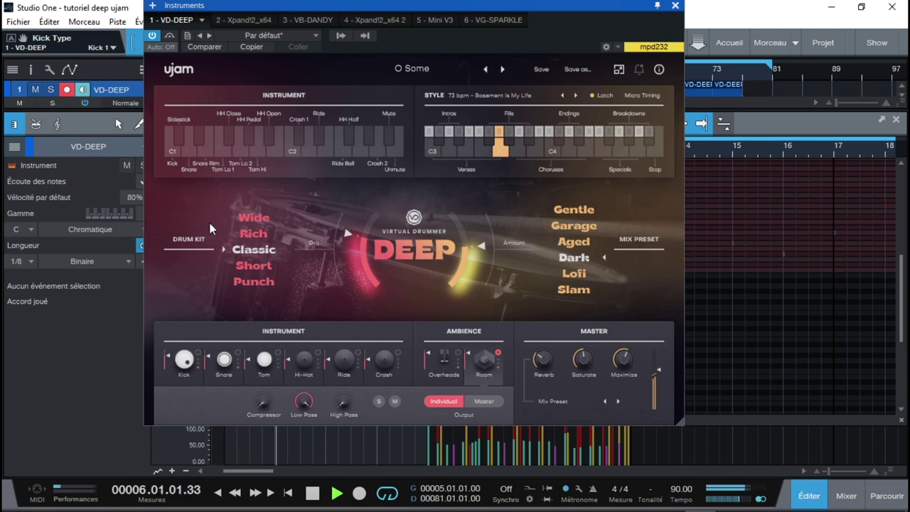
key("space")
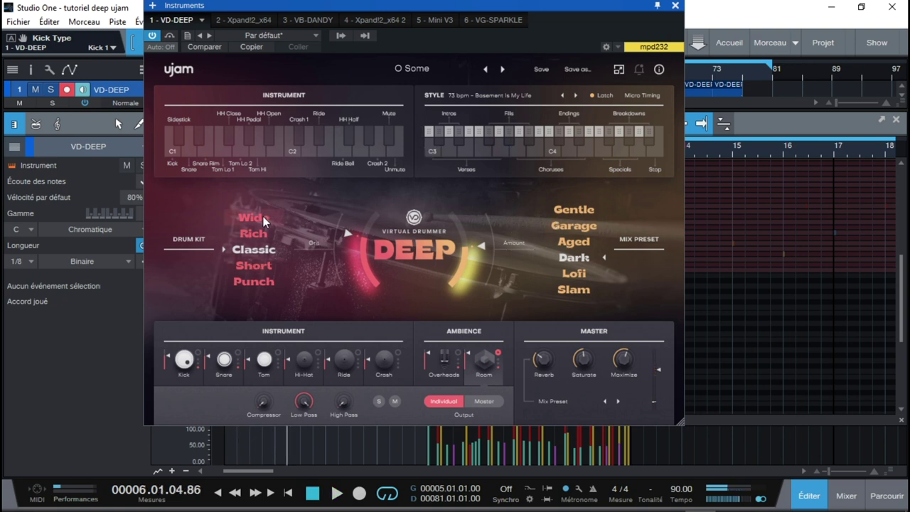
key("KP_0")
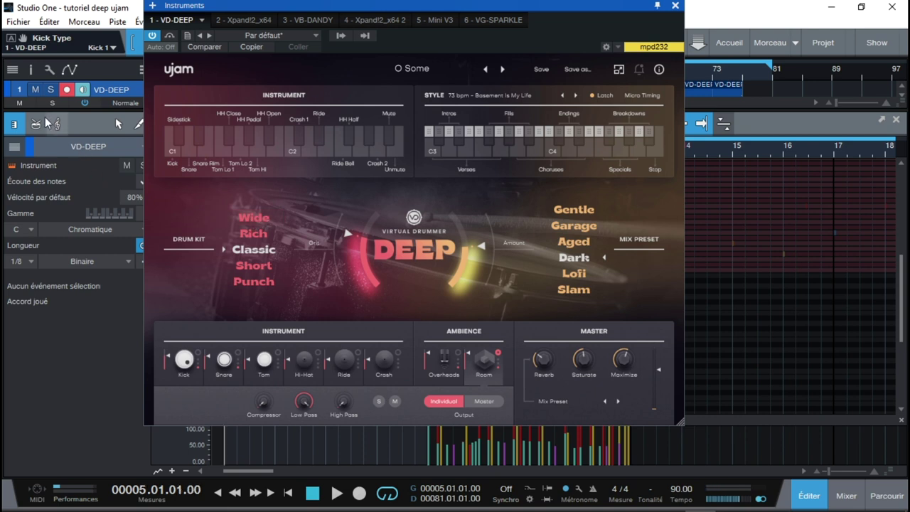
left_click(51, 89)
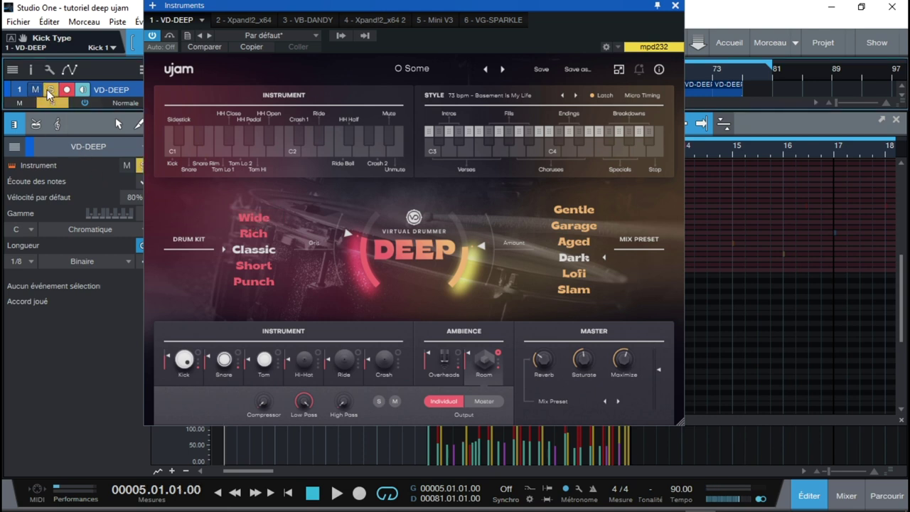
key("space")
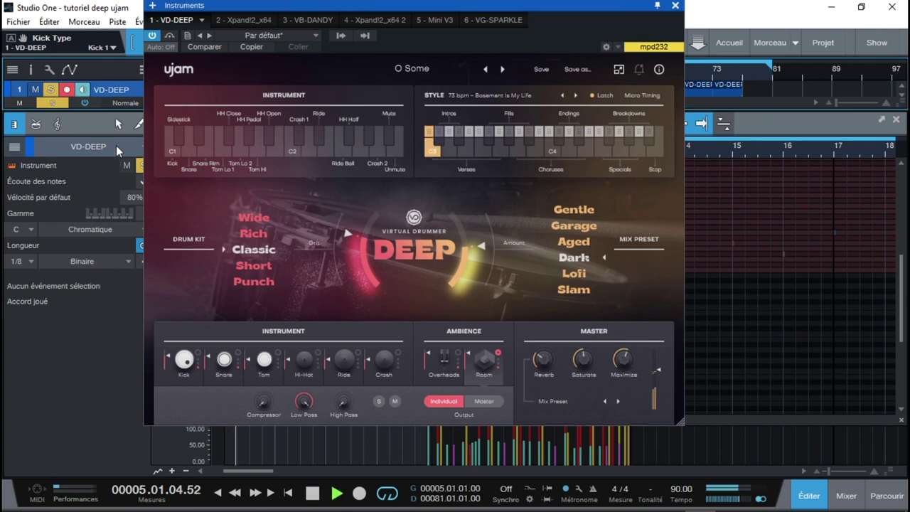
Step: Audition the Wide, Rich, Classic, Short and Punch drum kits with Grit and Amount lowered to 0, returning to Wide
left_click(249, 218)
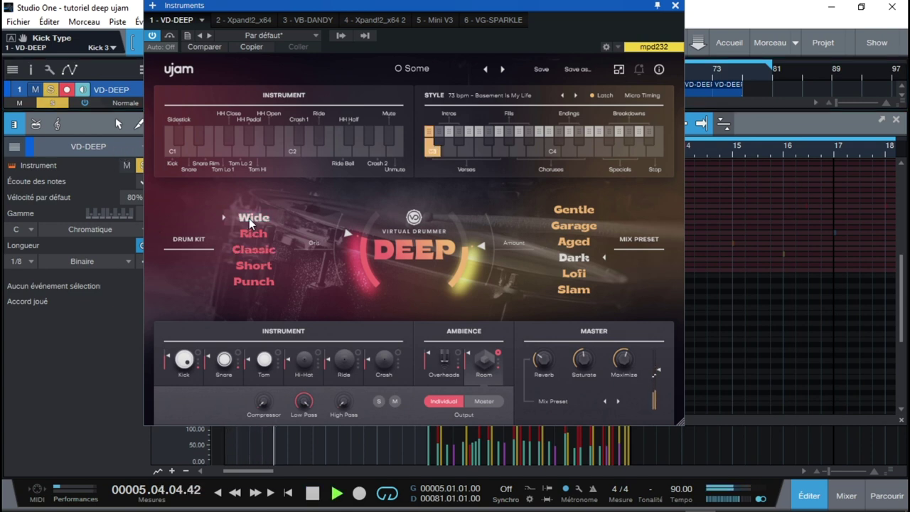
left_click_drag(378, 234, 446, 311)
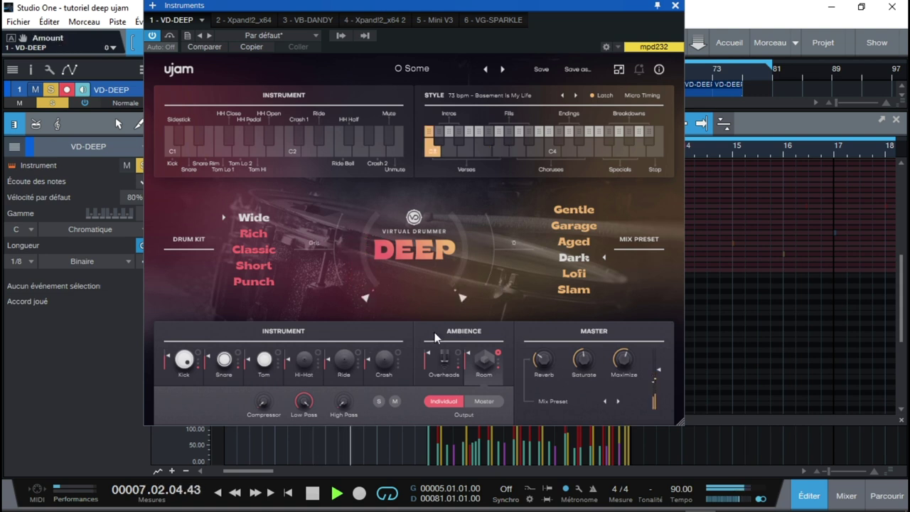
left_click(253, 232)
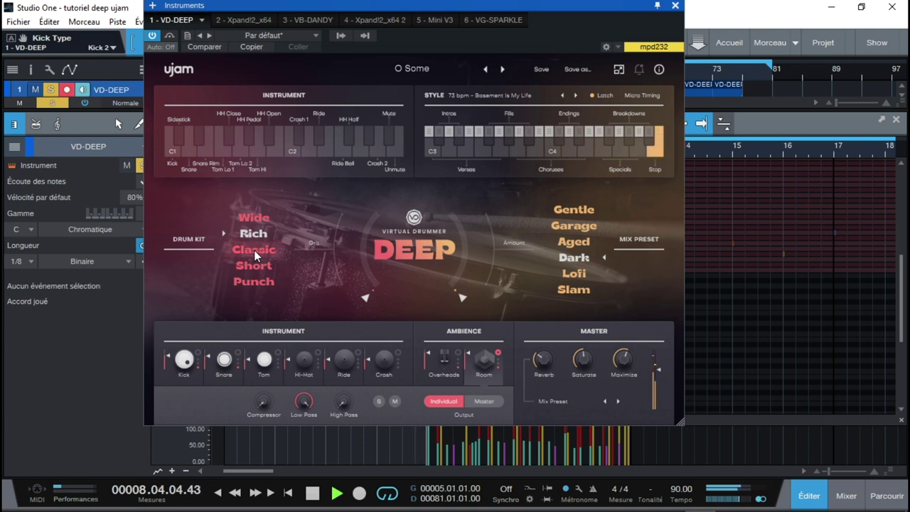
left_click(253, 250)
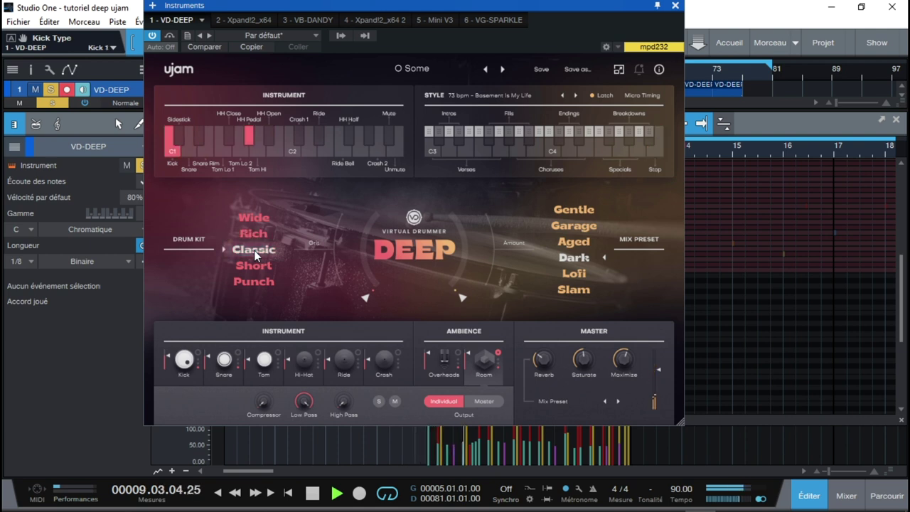
left_click(258, 265)
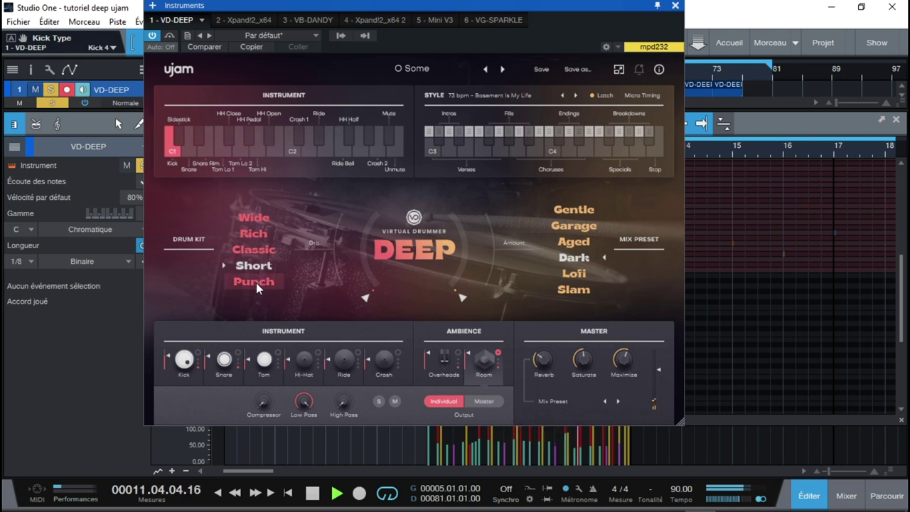
left_click(256, 282)
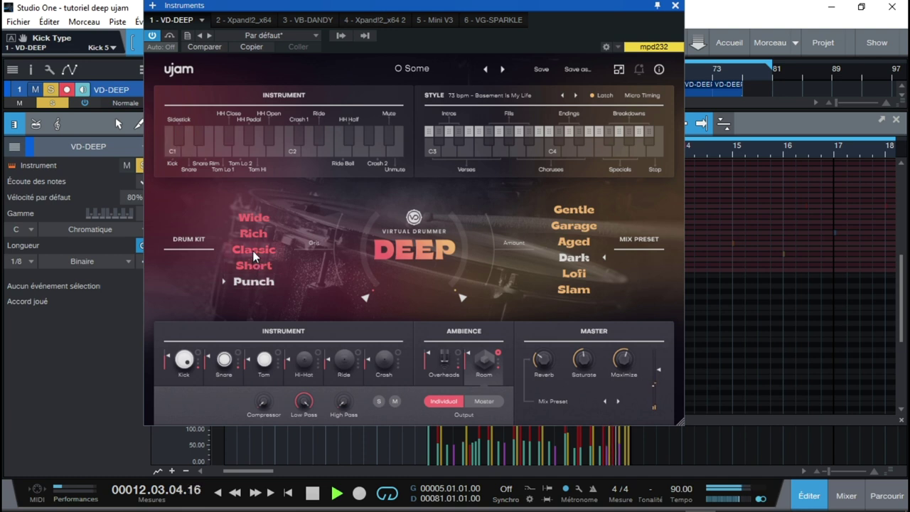
left_click(249, 221)
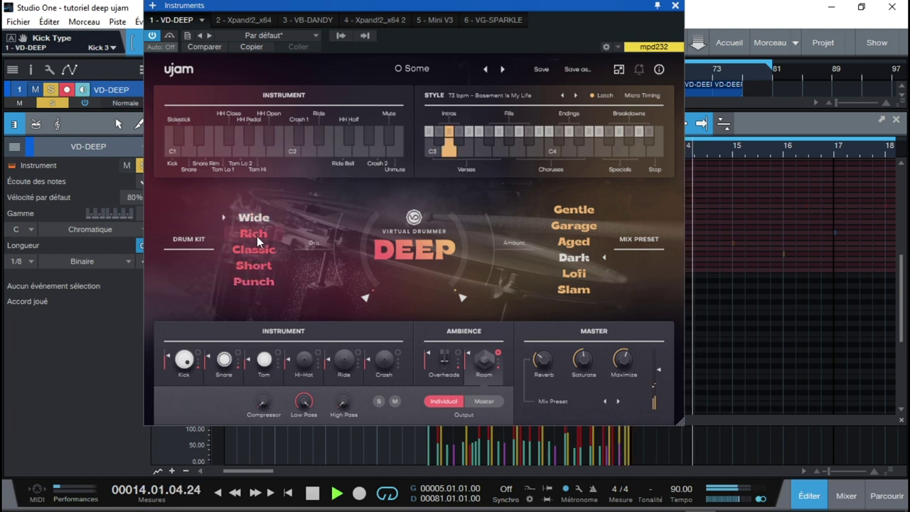
Step: Raise Grit to 49, switch the drum kit to Rich and set the mix preset's Amount to 51
left_click_drag(366, 297, 343, 239)
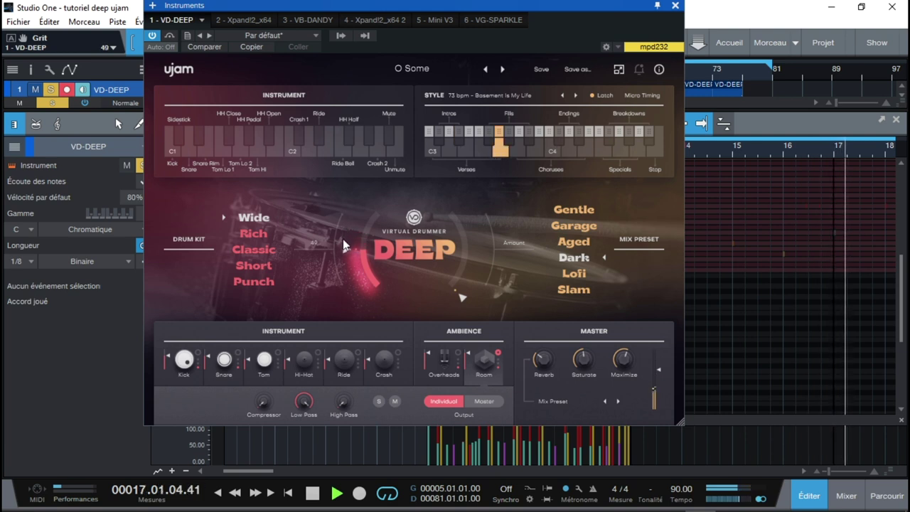
left_click(269, 233)
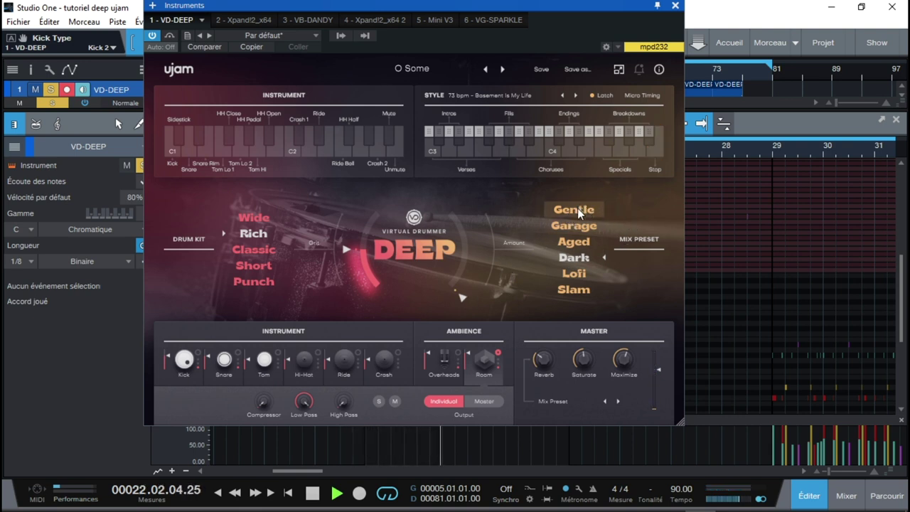
left_click_drag(463, 295, 489, 241)
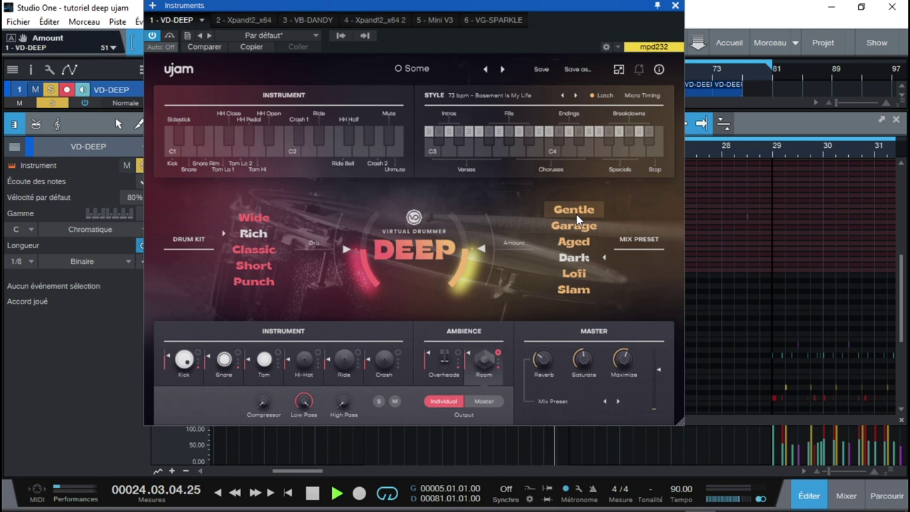
Step: Restart playback from bar 5 and audition the mix presets from Gentle through Slam, raising Amount to 100
key("space")
key("space")
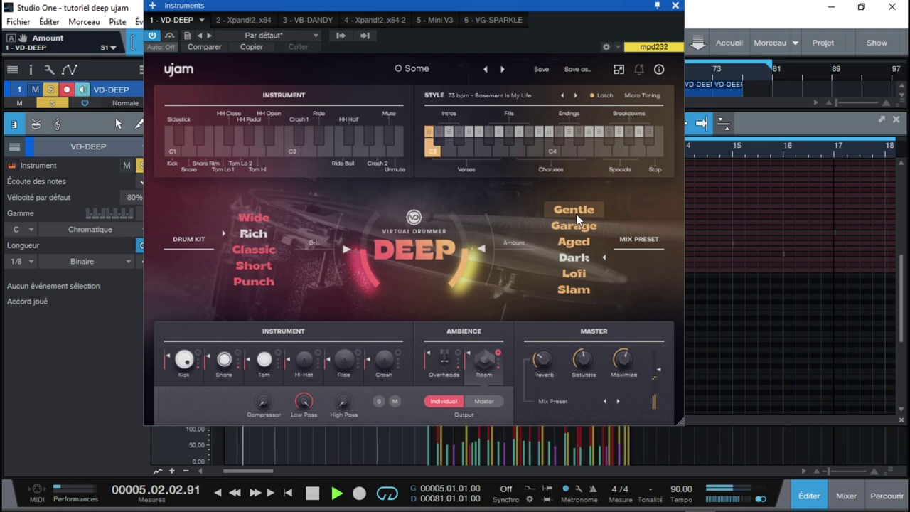
left_click(576, 218)
left_click(575, 226)
left_click_drag(487, 250, 497, 199)
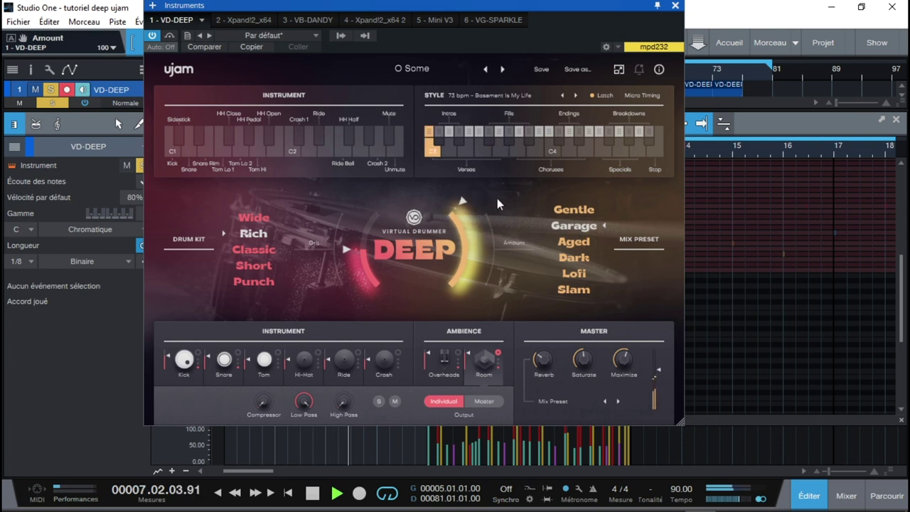
left_click(577, 245)
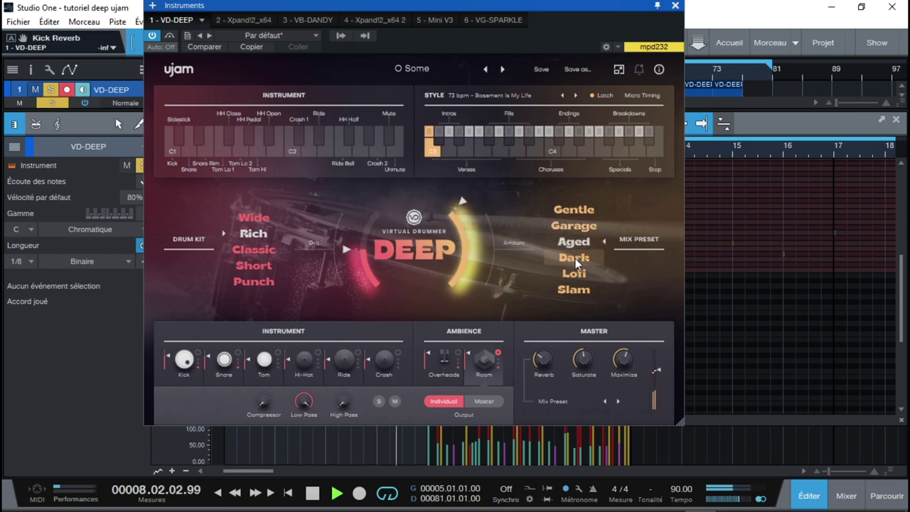
left_click(575, 258)
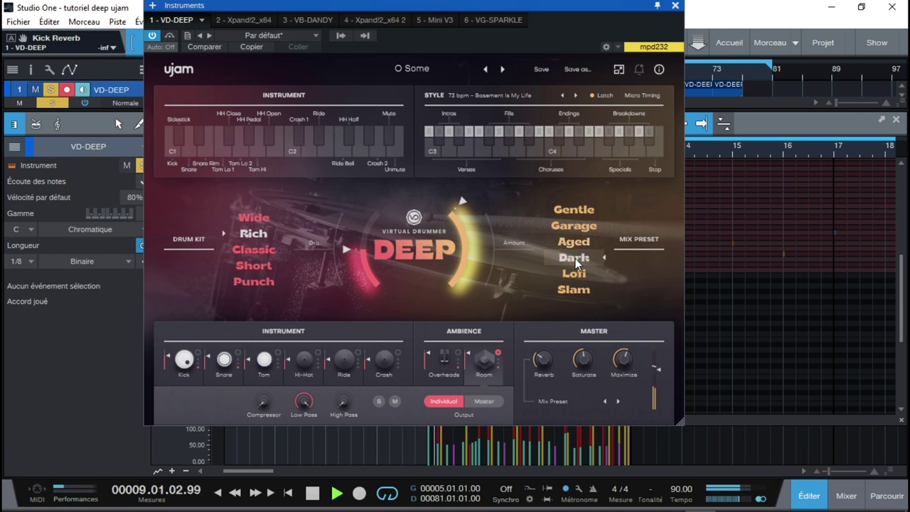
left_click(572, 273)
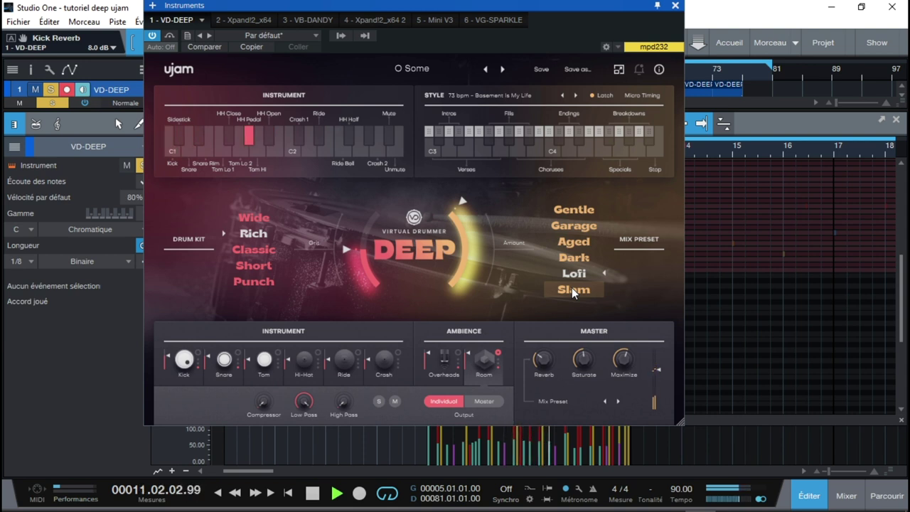
left_click(571, 287)
Step: Compare the Gentle, Garage and Aged mix presets again with Amount reduced to 57
left_click(569, 208)
left_click_drag(472, 214, 492, 248)
left_click(569, 223)
left_click(570, 240)
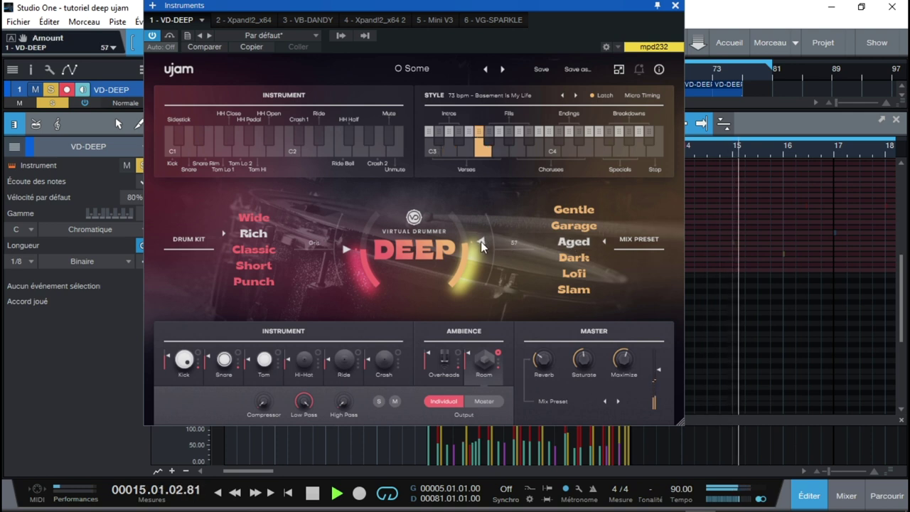
Step: Unsolo the VD-DEEP track and choose the Dark mix preset and Classic drum kit, with a slightly lower Amount and Grit at 63
left_click(50, 89)
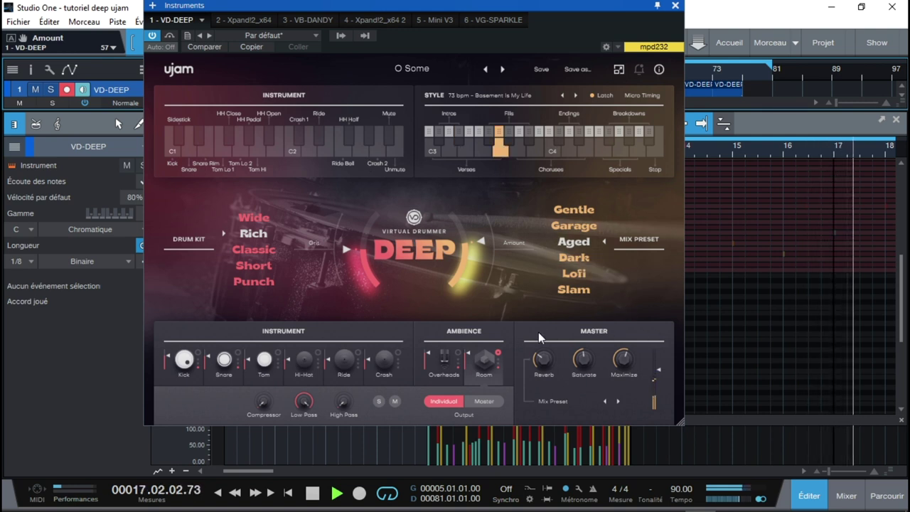
left_click(567, 256)
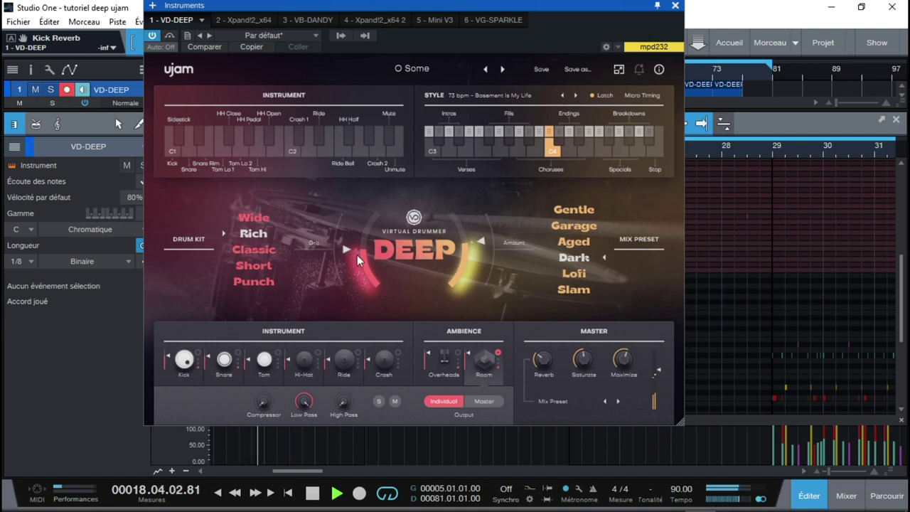
left_click_drag(345, 253, 343, 257)
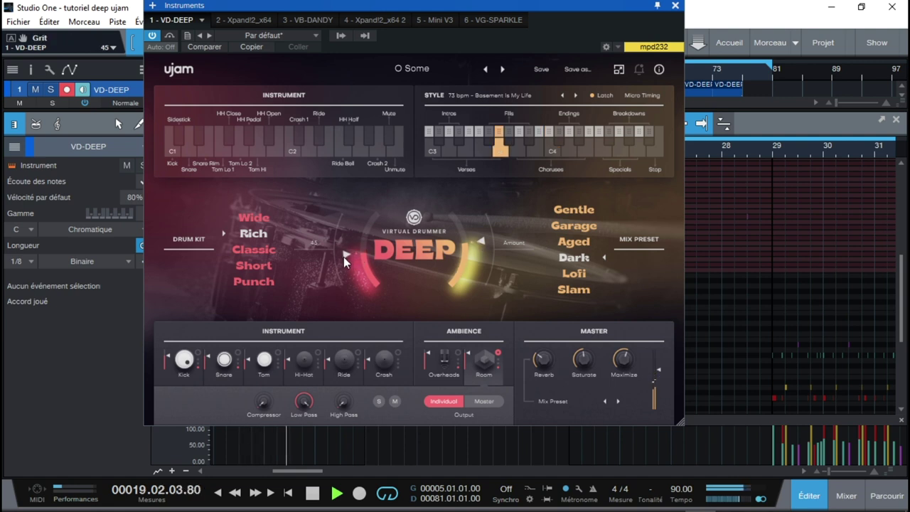
left_click(265, 250)
left_click_drag(344, 240, 346, 237)
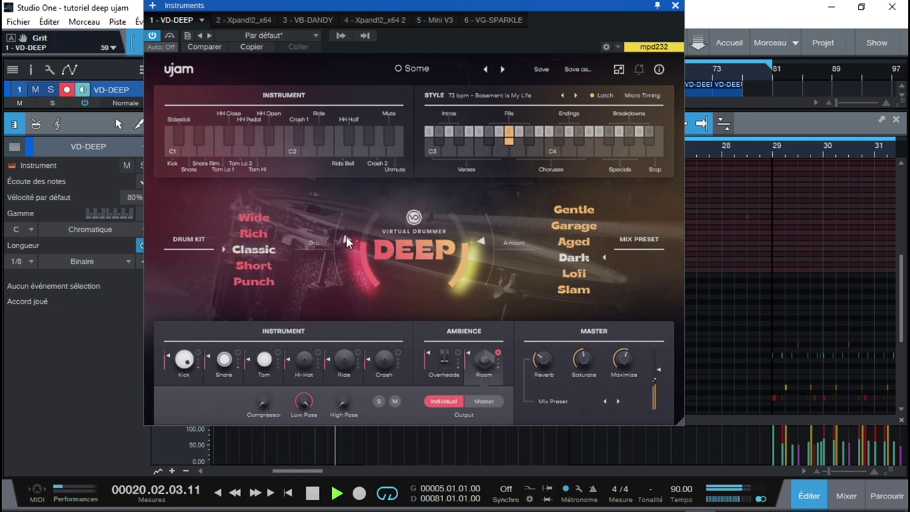
left_click_drag(484, 240, 483, 251)
left_click_drag(341, 240, 344, 235)
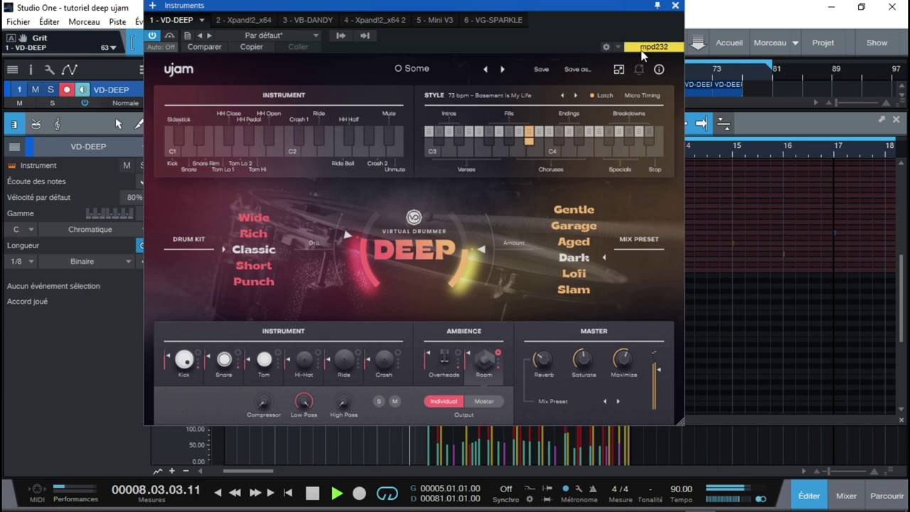
Step: Show the mixer, close the Deep plugin window and stop playback
key("F3")
left_click(675, 5)
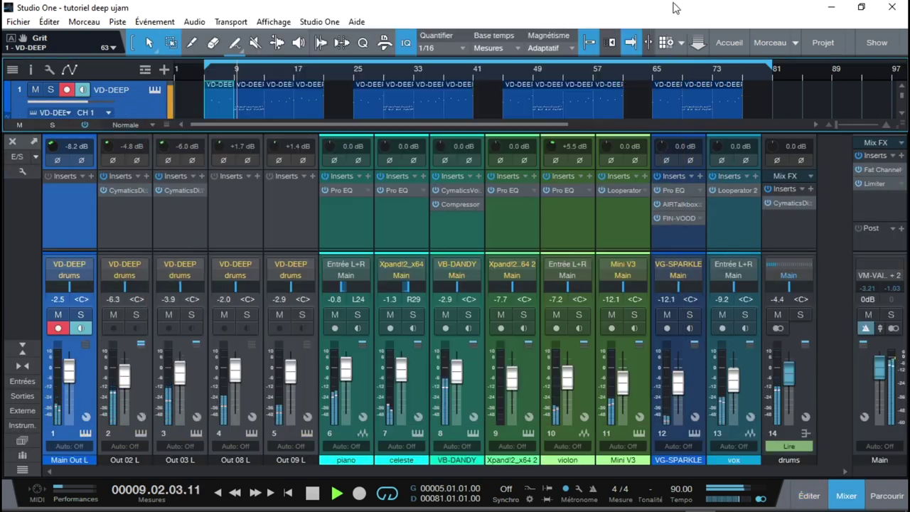
key("space")
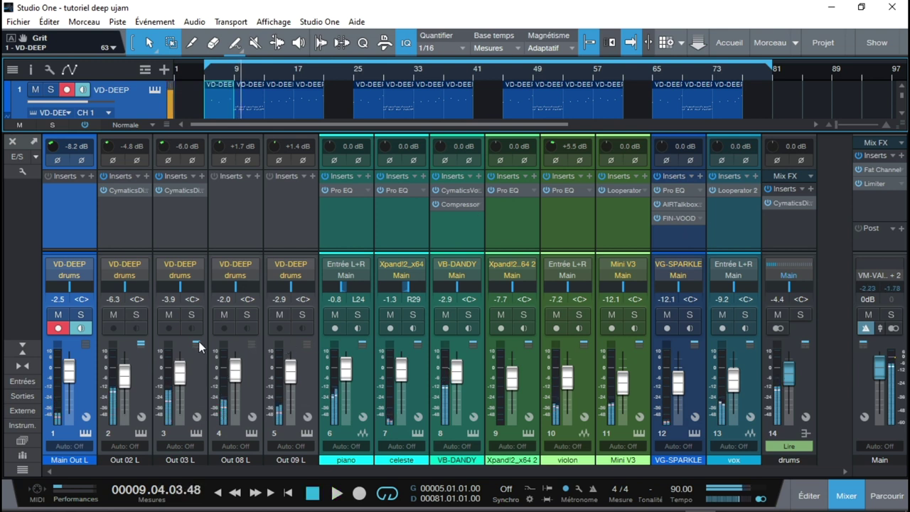
Step: Solo the five VD-DEEP output channels in the mixer and play the drums from bar 5
left_click(82, 314)
left_click(135, 315)
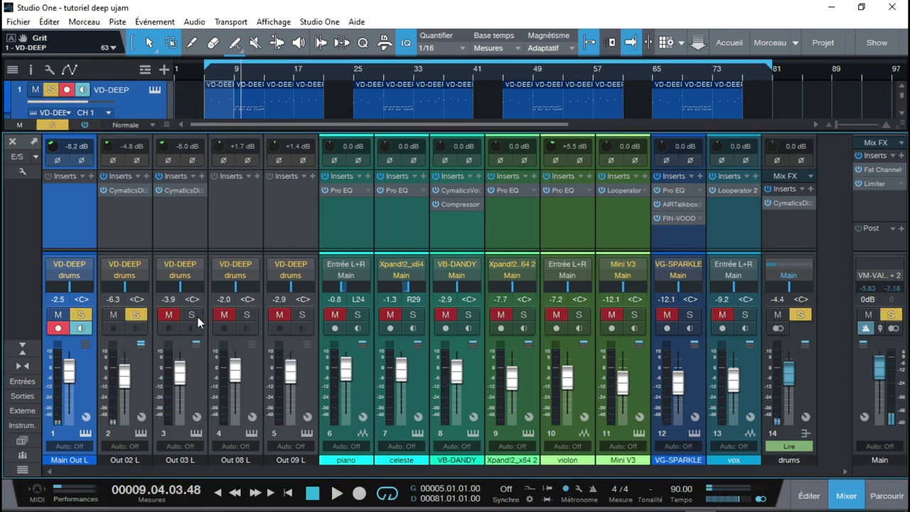
left_click(250, 317)
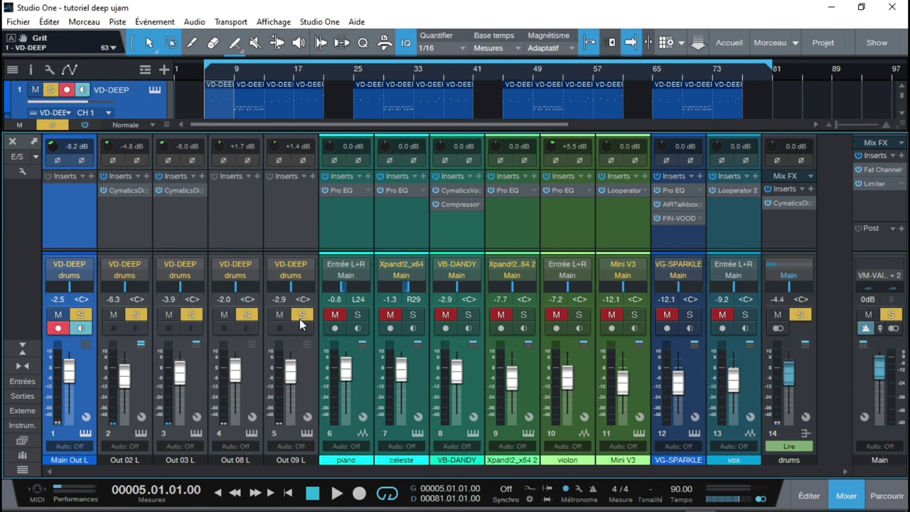
key("space")
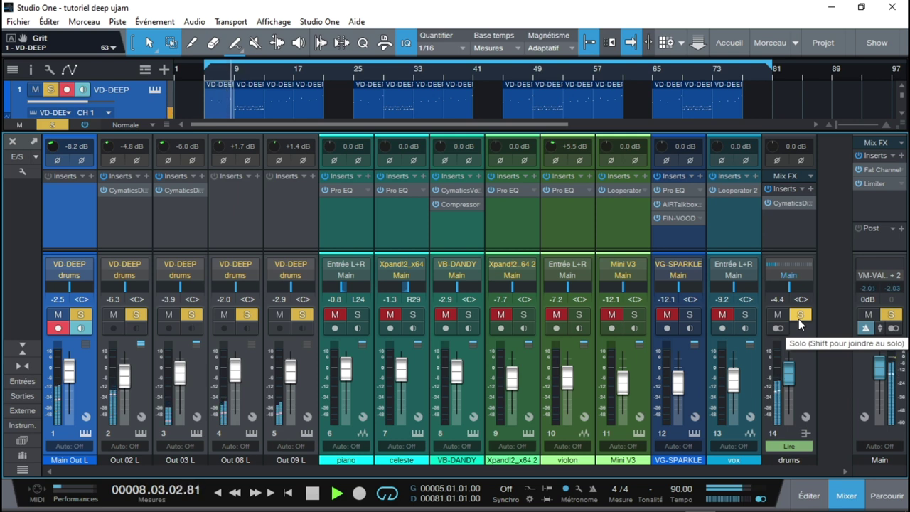
Step: Inspect the Cymatics Diablo insert on the drums bus, close it and clear all channel solos
left_click(790, 206)
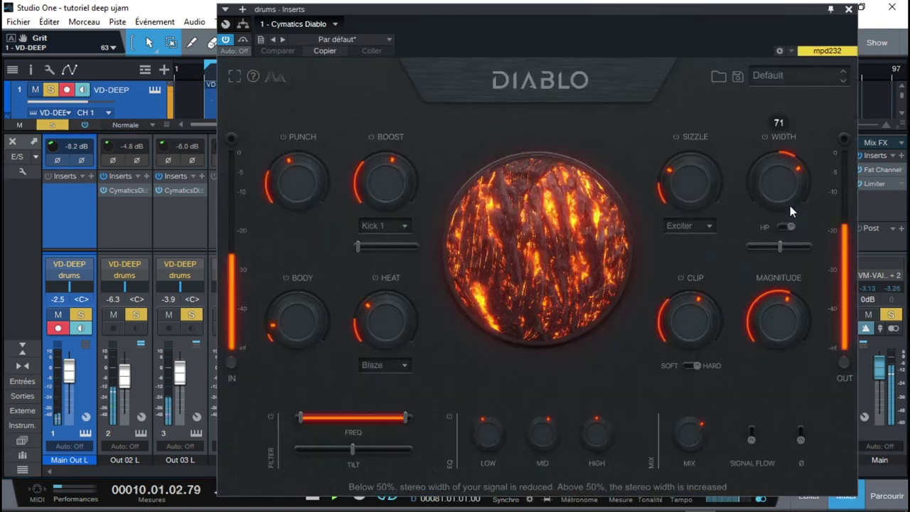
left_click(848, 9)
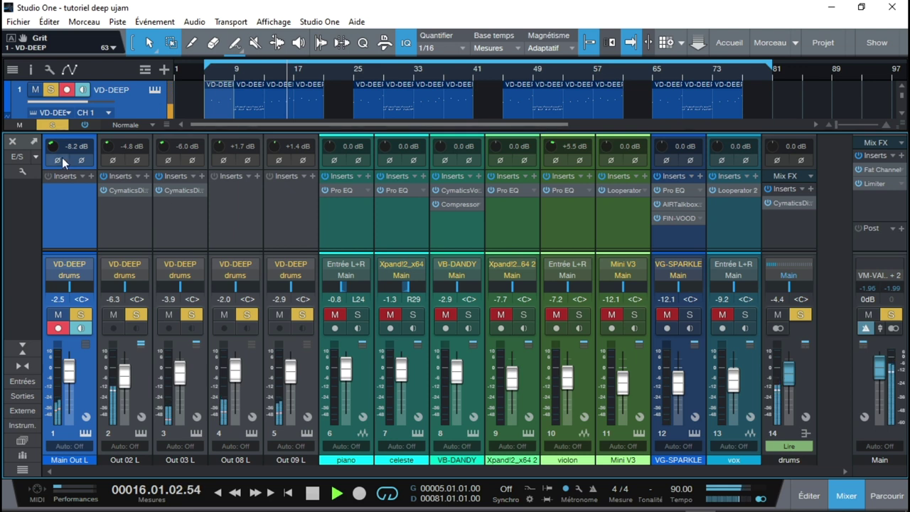
left_click(54, 124)
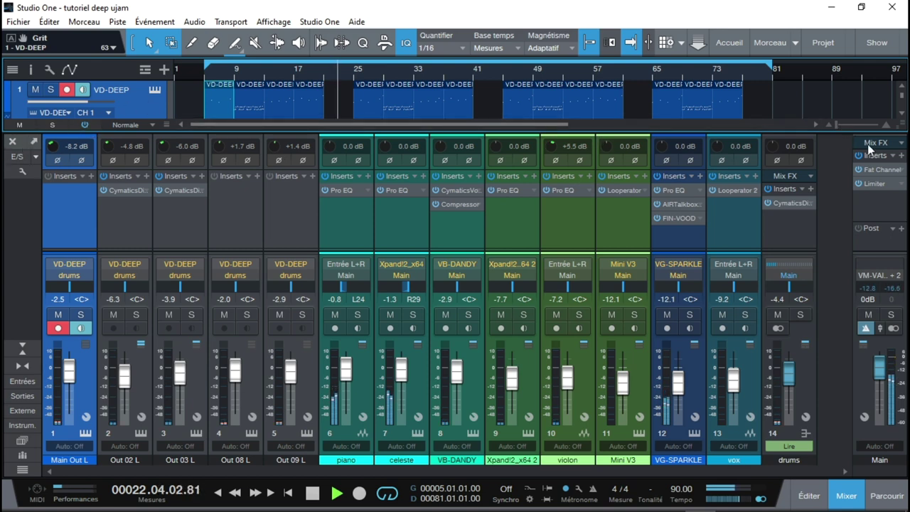
Step: Hide the mixer, bring up the VG-SPARKLE instrument from its track and resume playback of the song
key("F3")
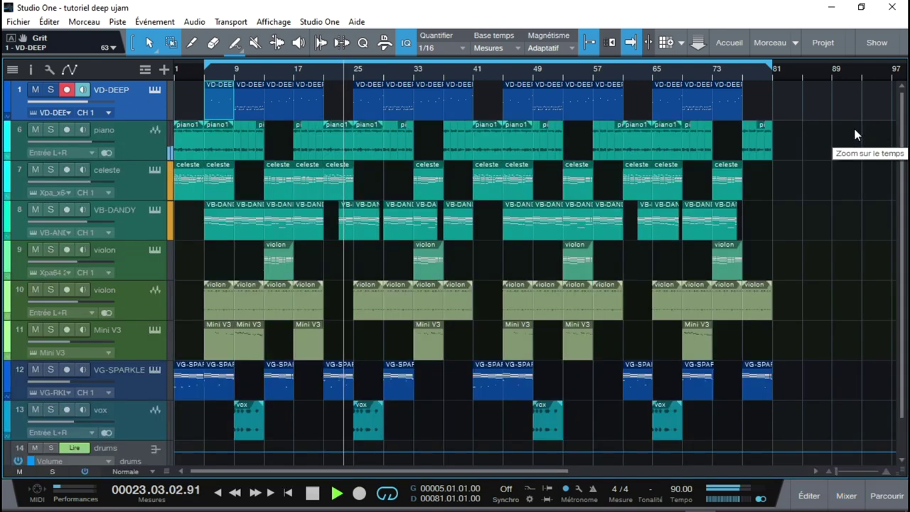
key("space")
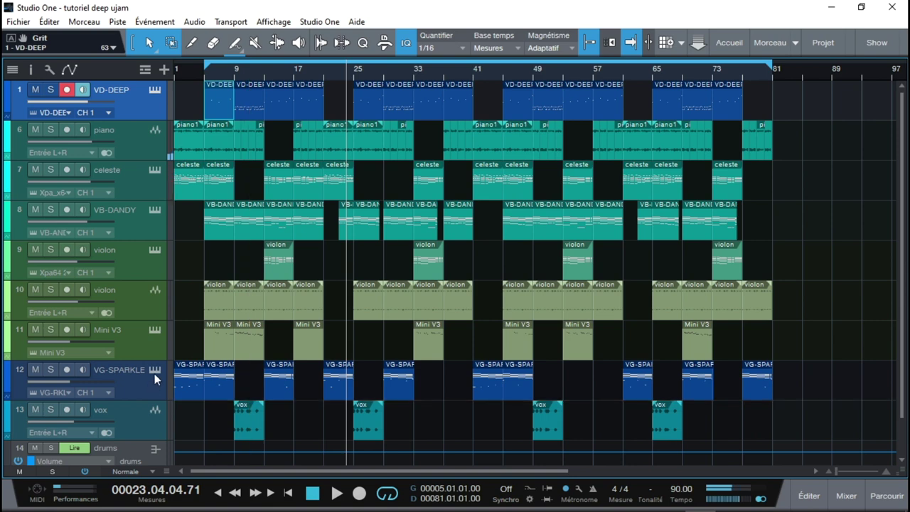
left_click(154, 373)
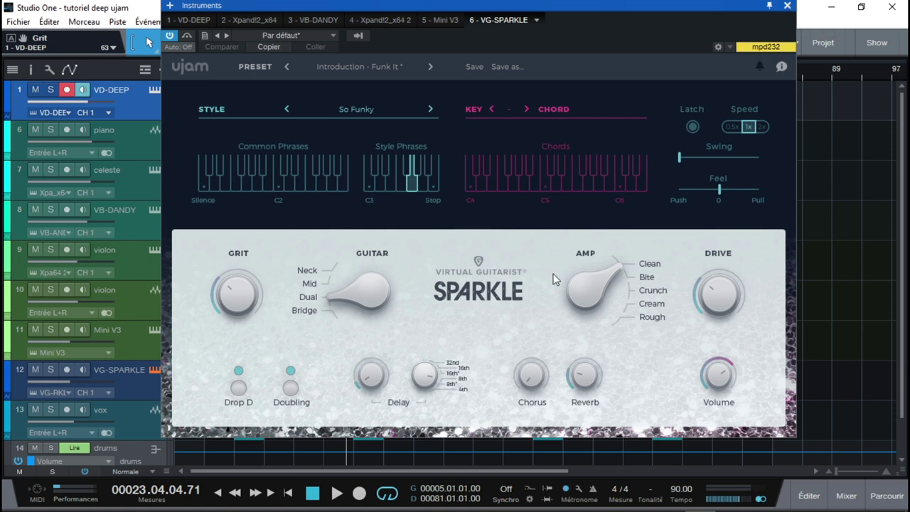
key("space")
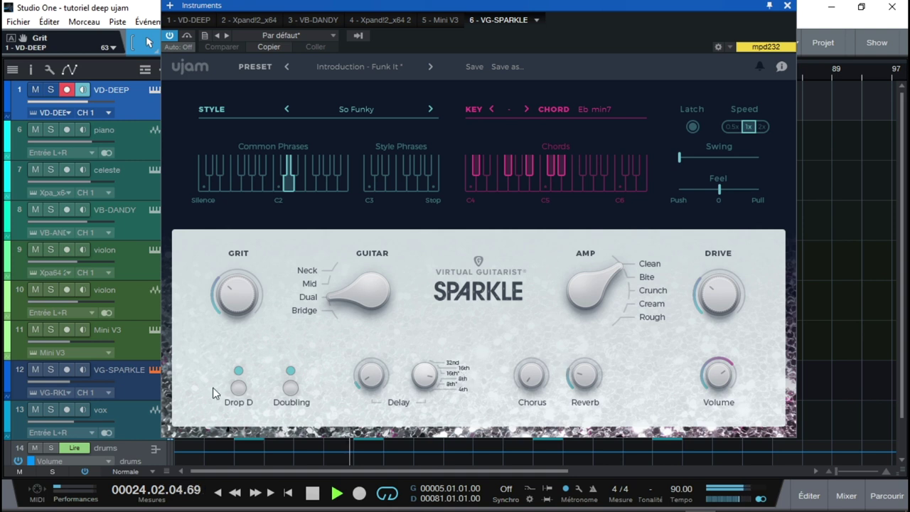
Step: Audition the Drop D and Doubling switches in Sparkle, leave Drop D on and close the instrument window
left_click(239, 387)
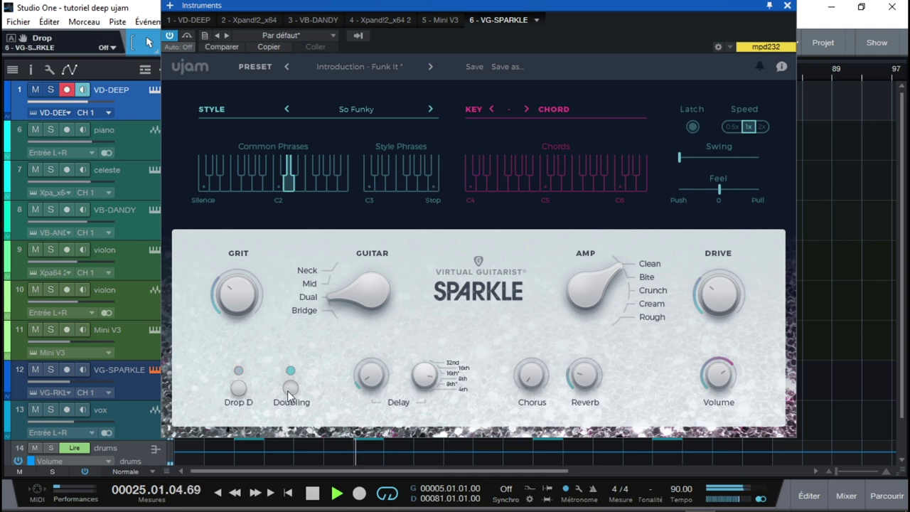
left_click(287, 390)
left_click(244, 388)
left_click(787, 5)
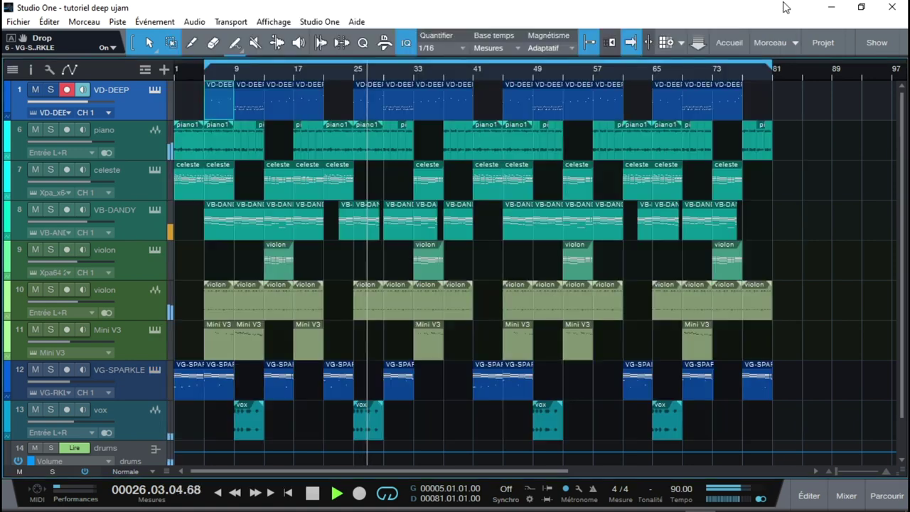